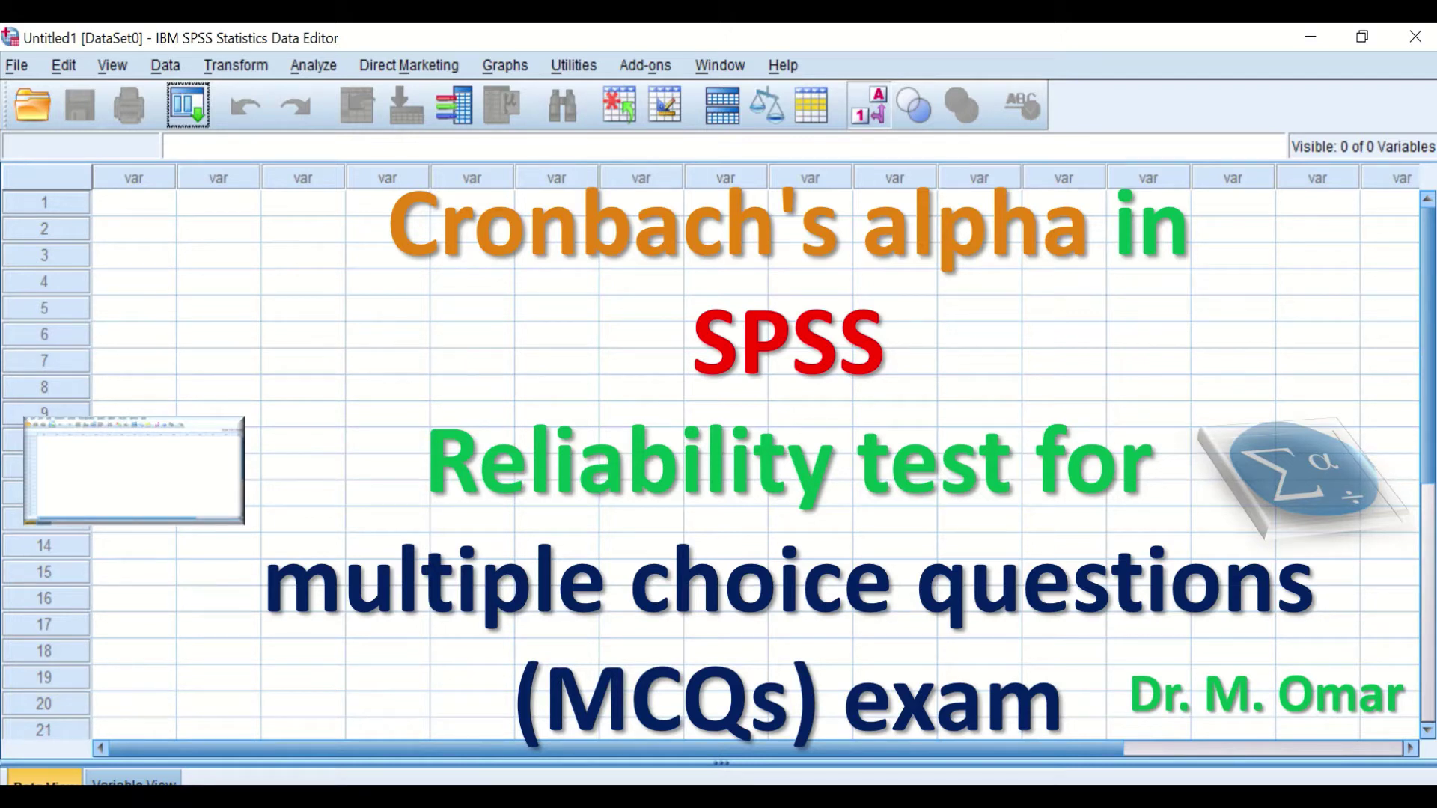
End the slide show to return to the SPSS Data Editor showing MCQs.sav.
key(Escape)
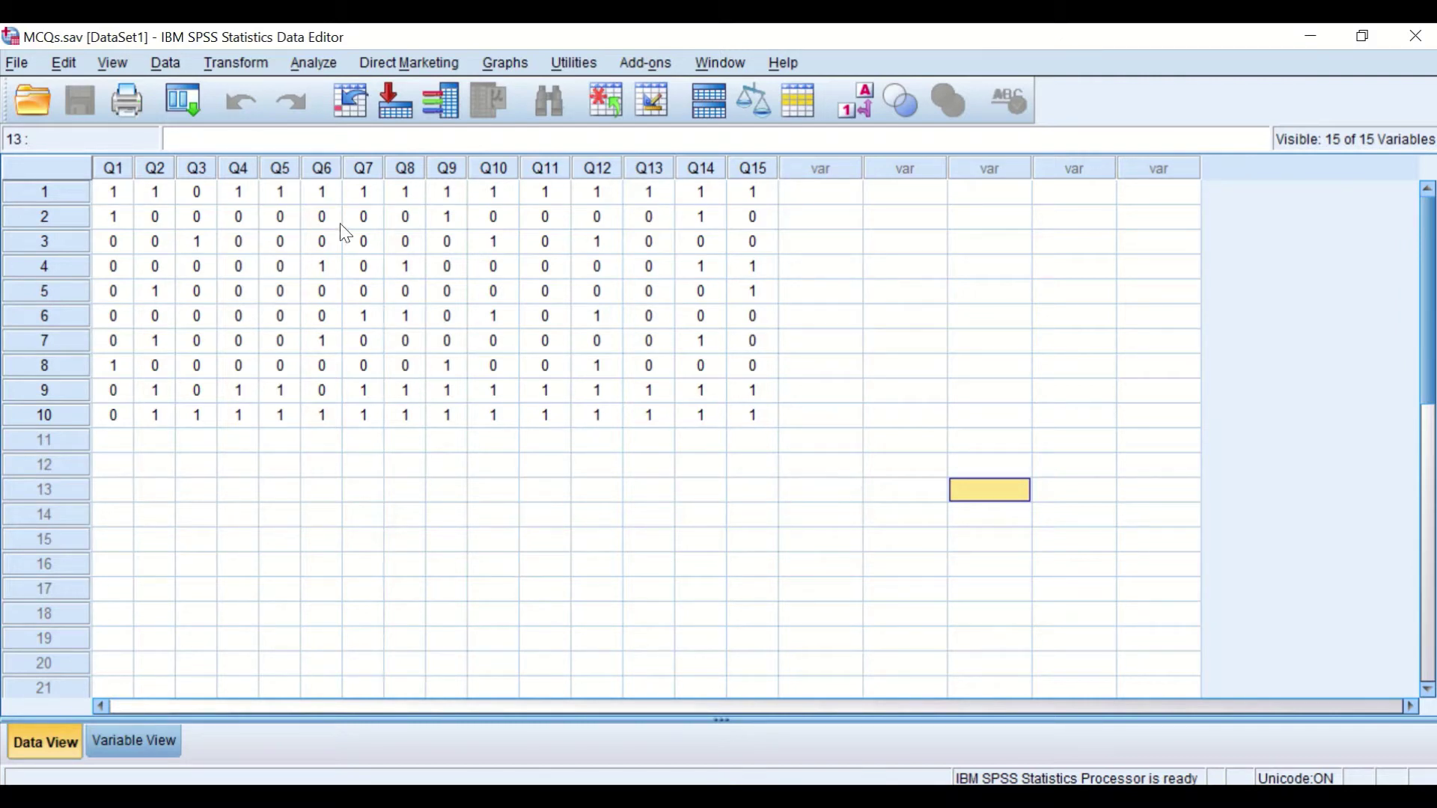
Start a Reliability Analysis with all question variables Q1–Q15 as items, keeping the Alpha model.
click(314, 66)
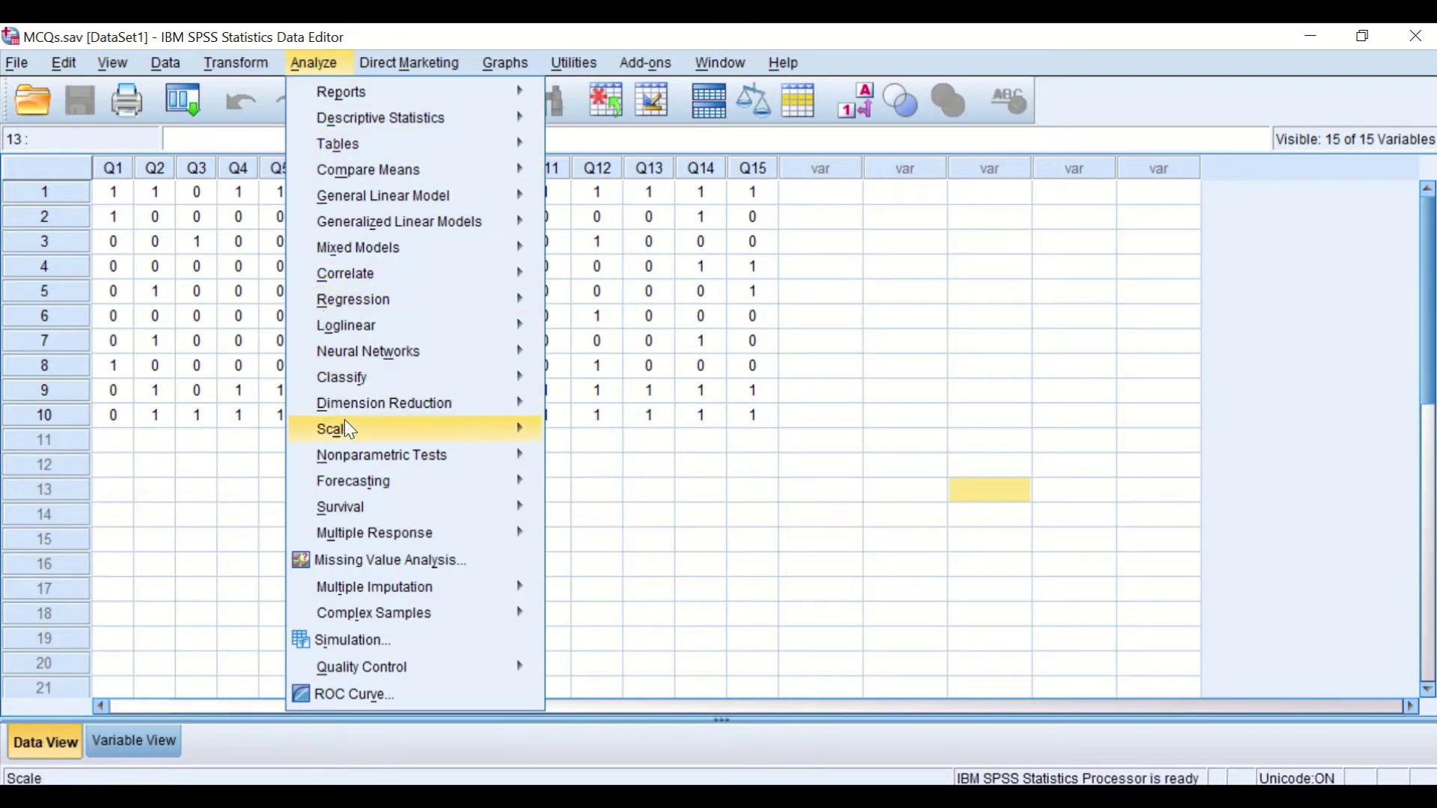
mouse_move(350, 432)
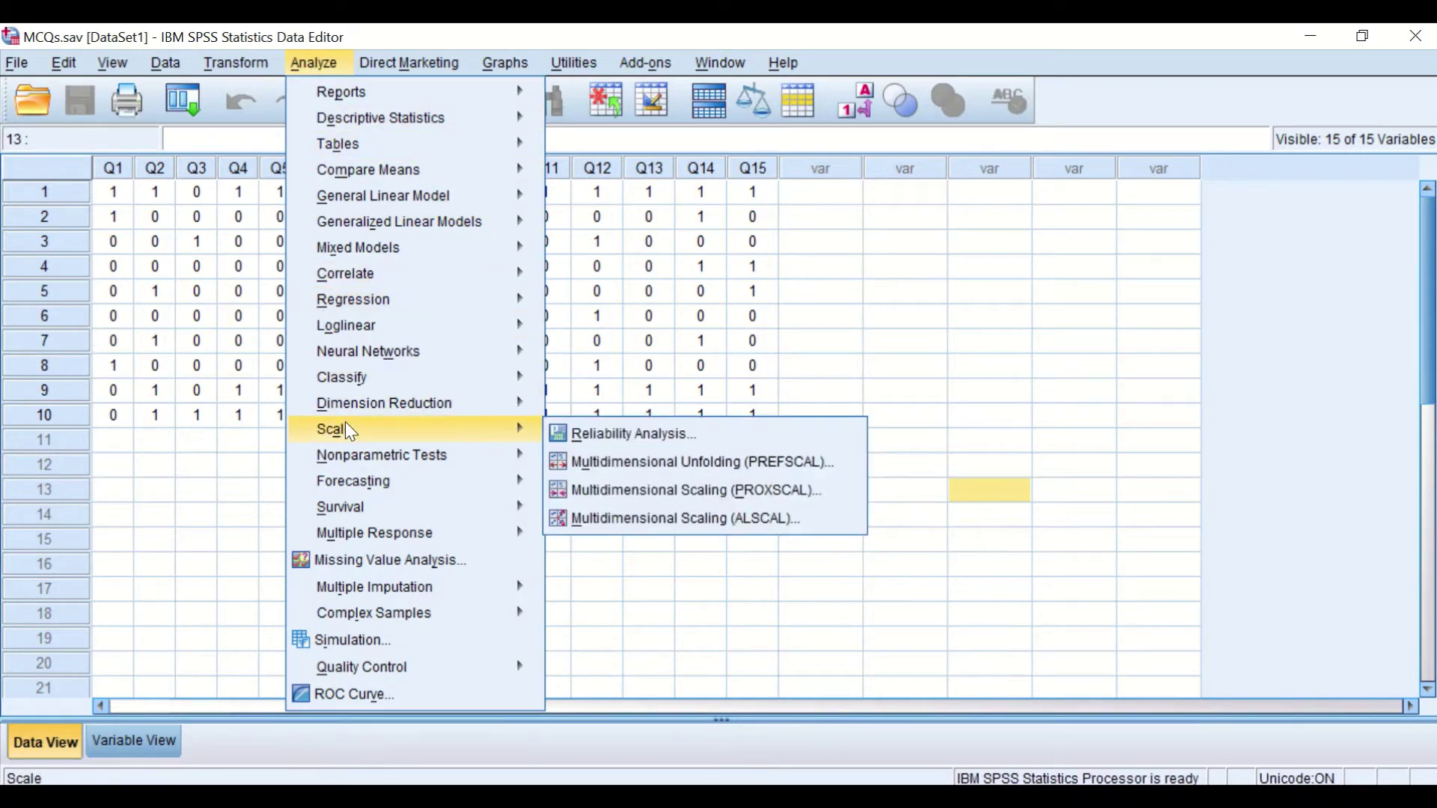
click(626, 442)
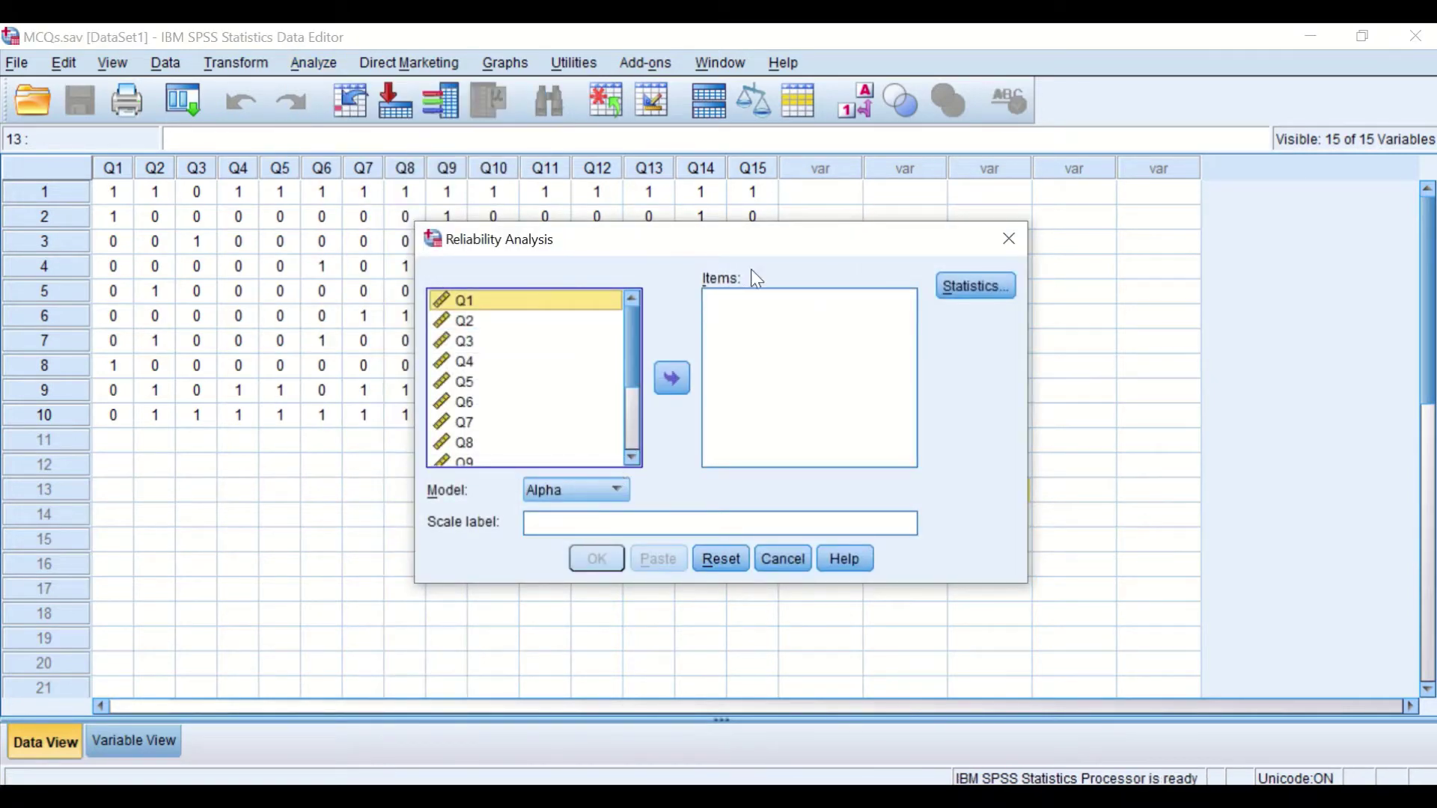
drag(719, 241, 565, 228)
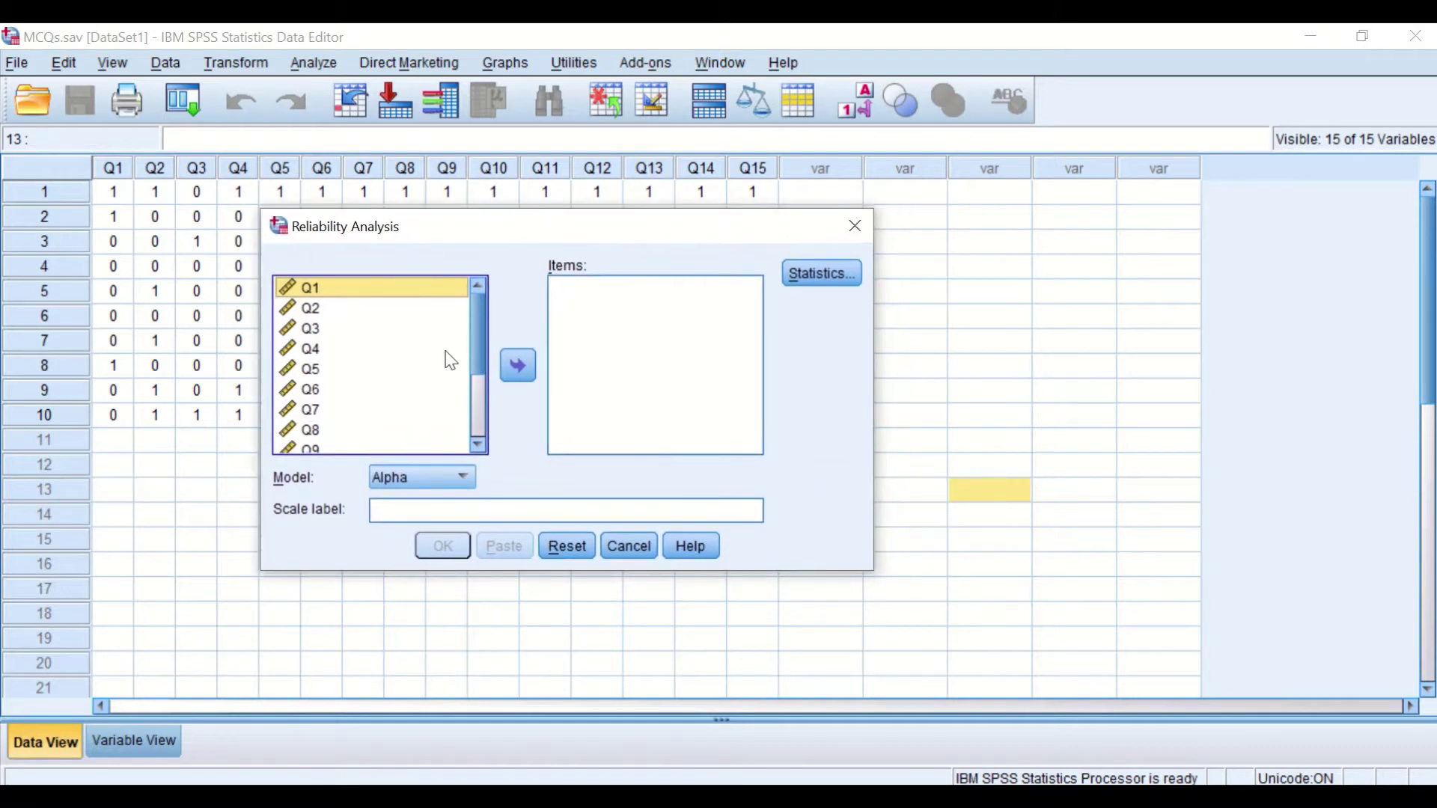
drag(482, 314, 469, 288)
key(ctrl+a)
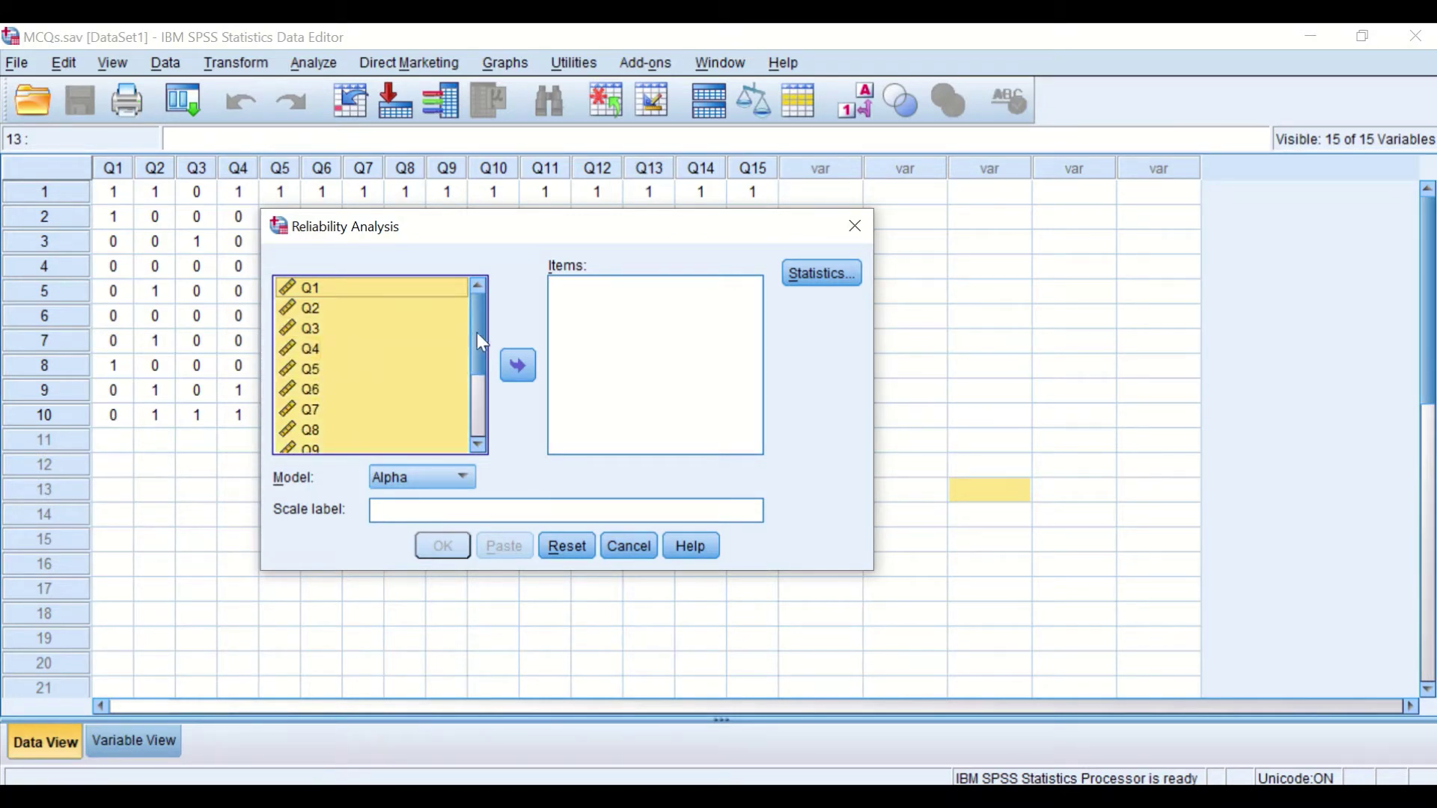
click(518, 367)
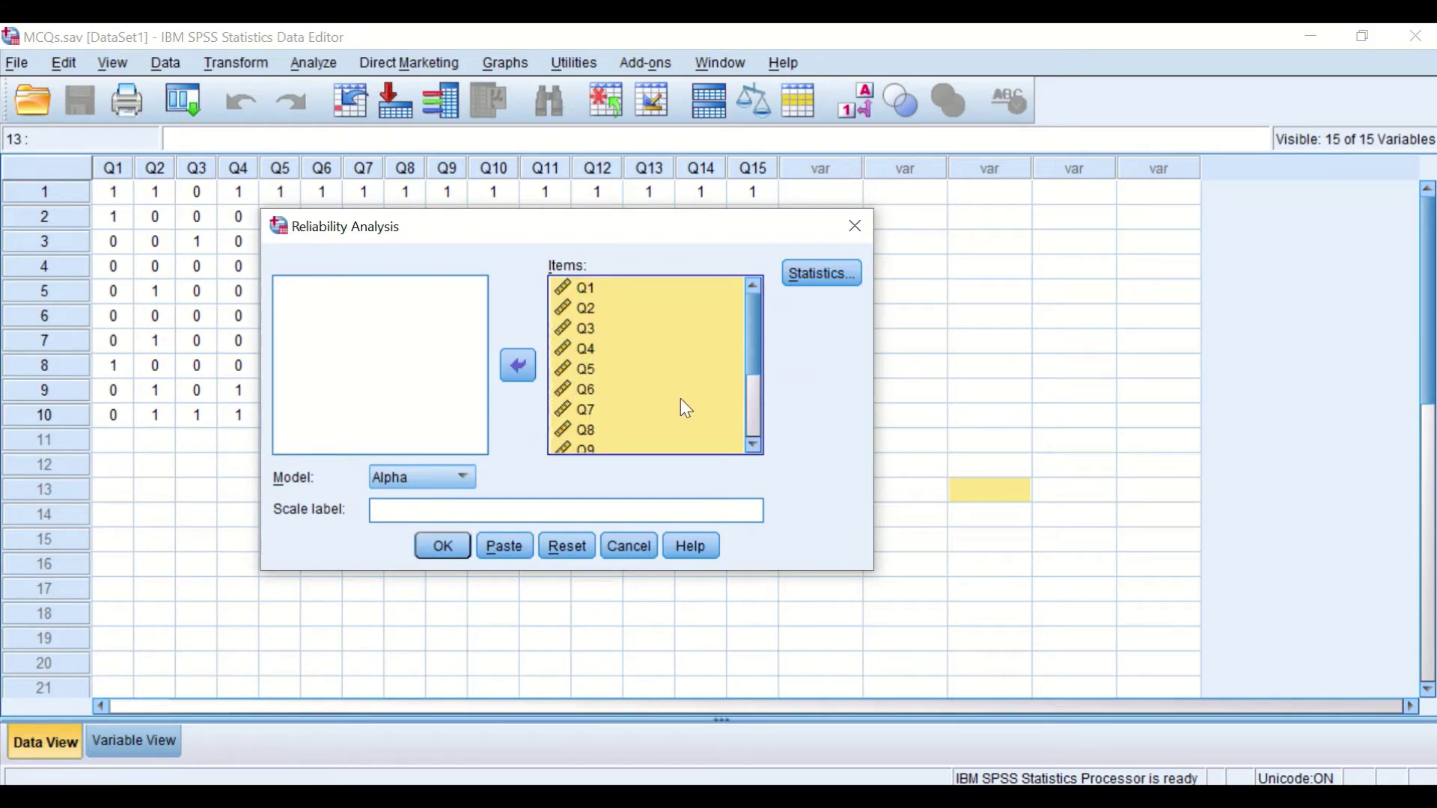
click(463, 477)
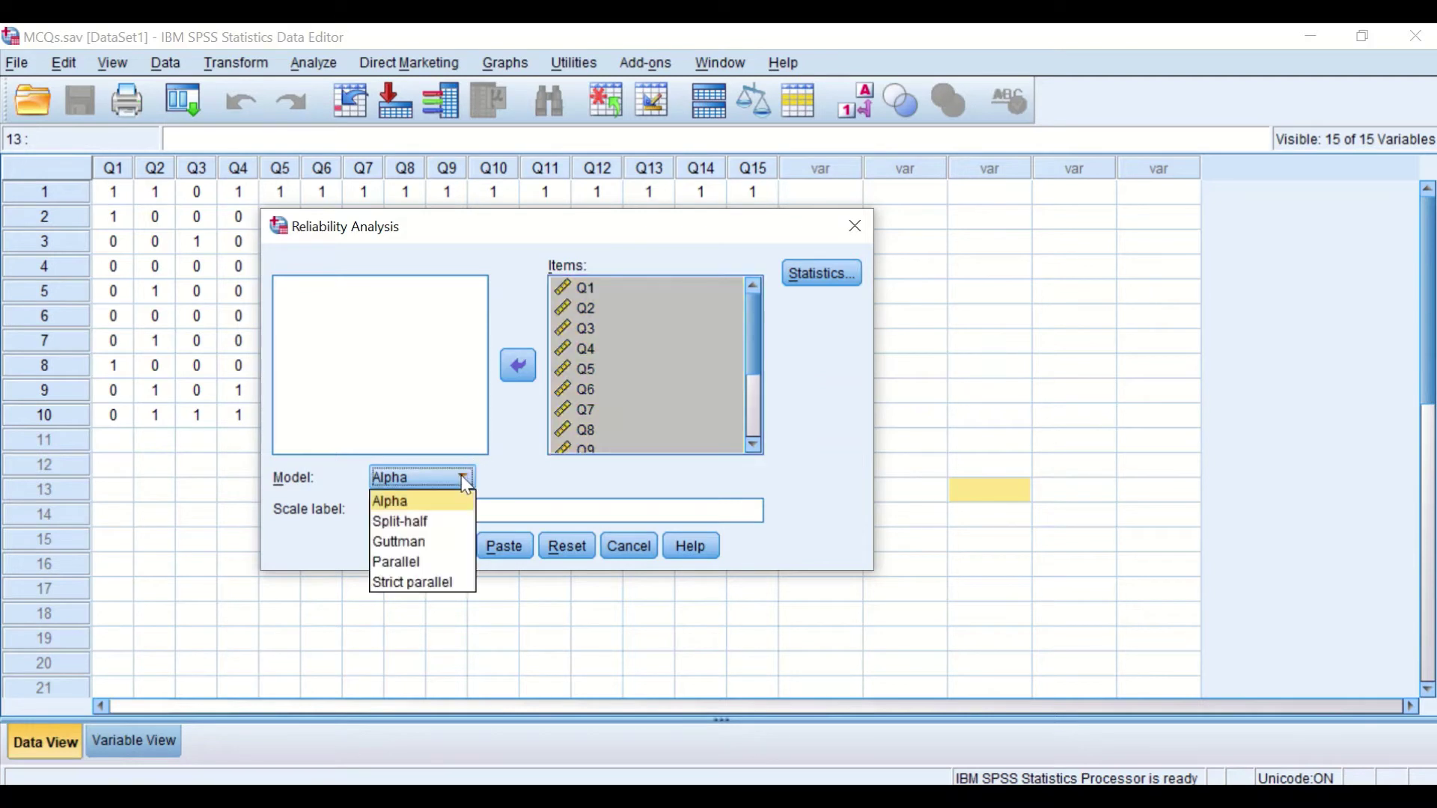
click(515, 480)
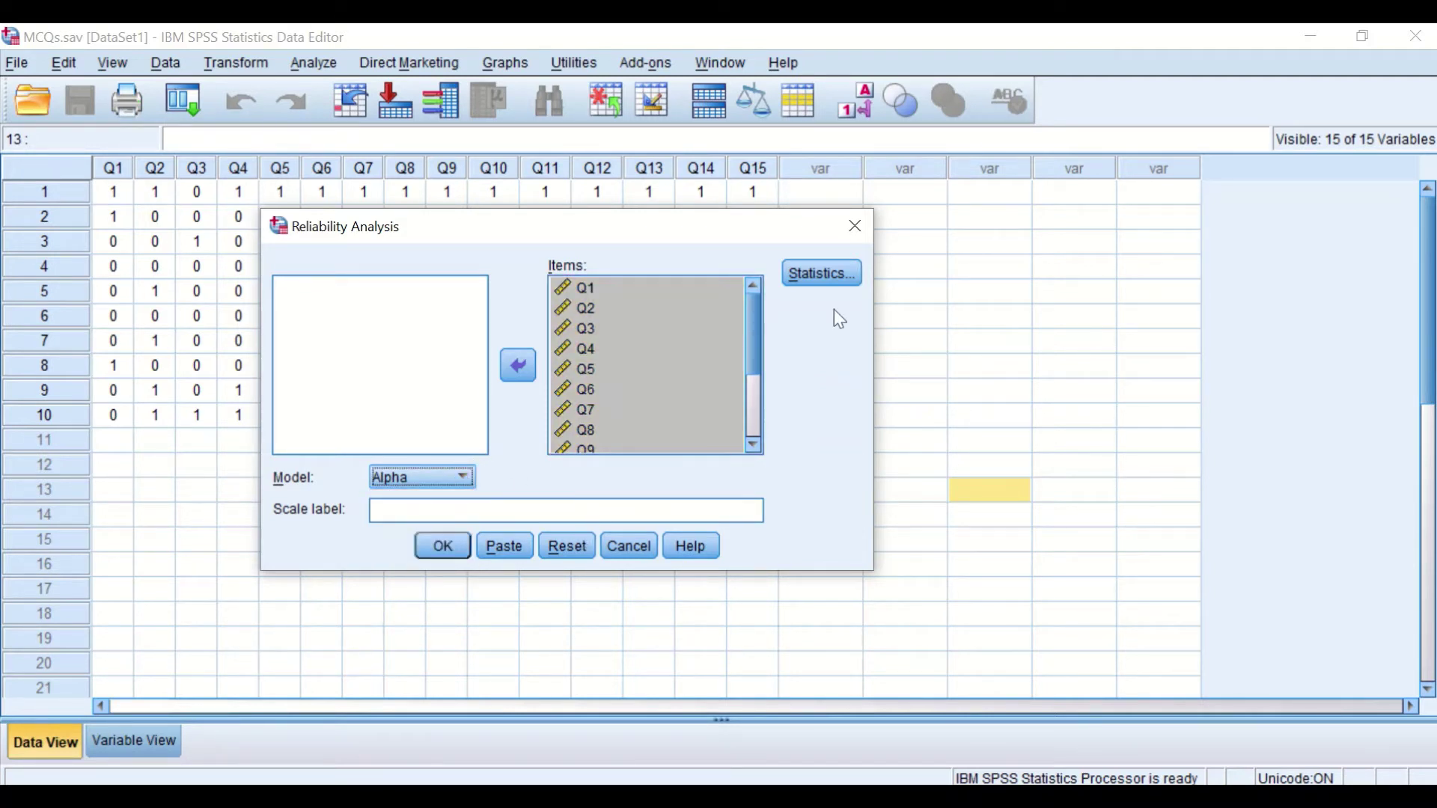
Under Statistics, tick Scale if item deleted and choose ANOVA Table: F test.
click(824, 277)
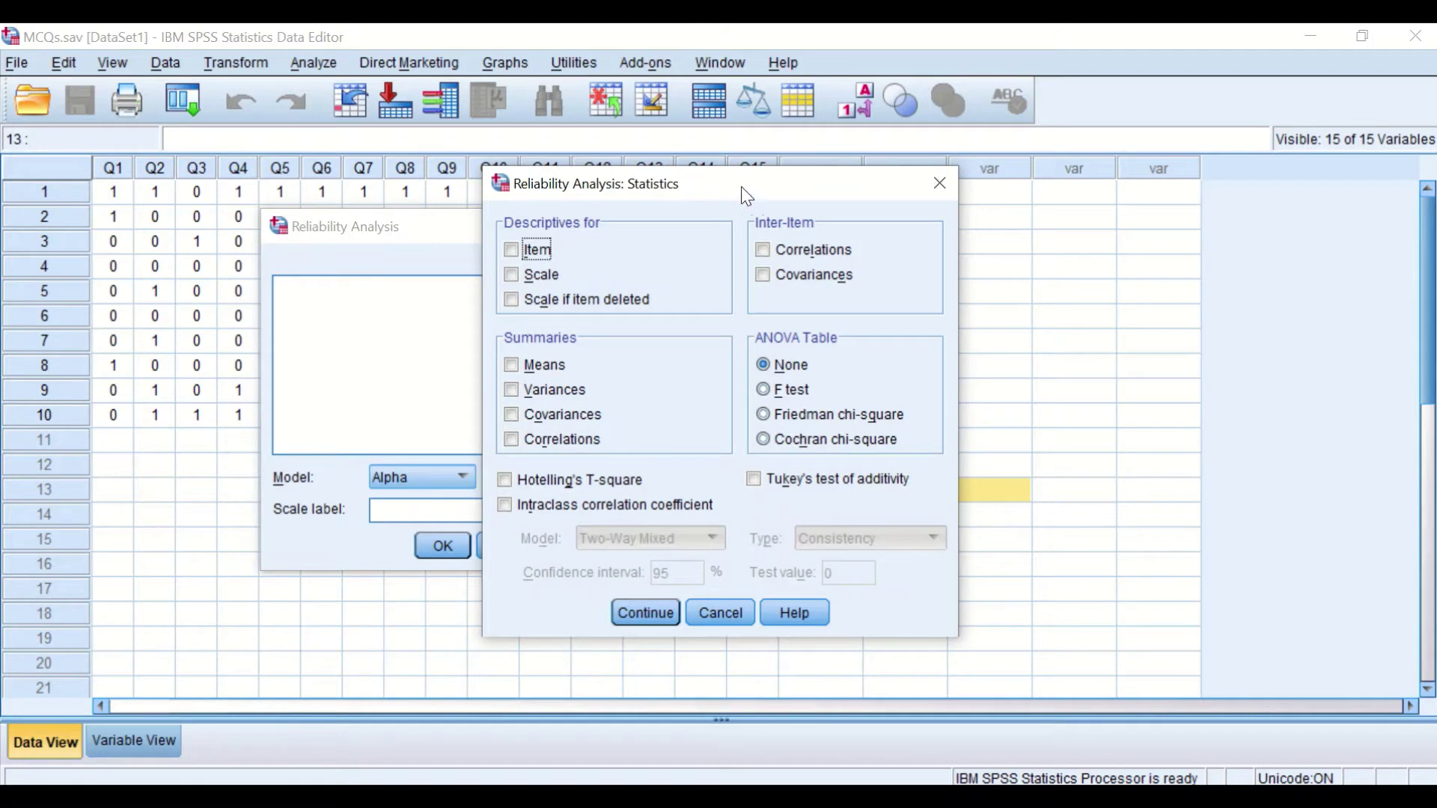
drag(741, 188, 662, 193)
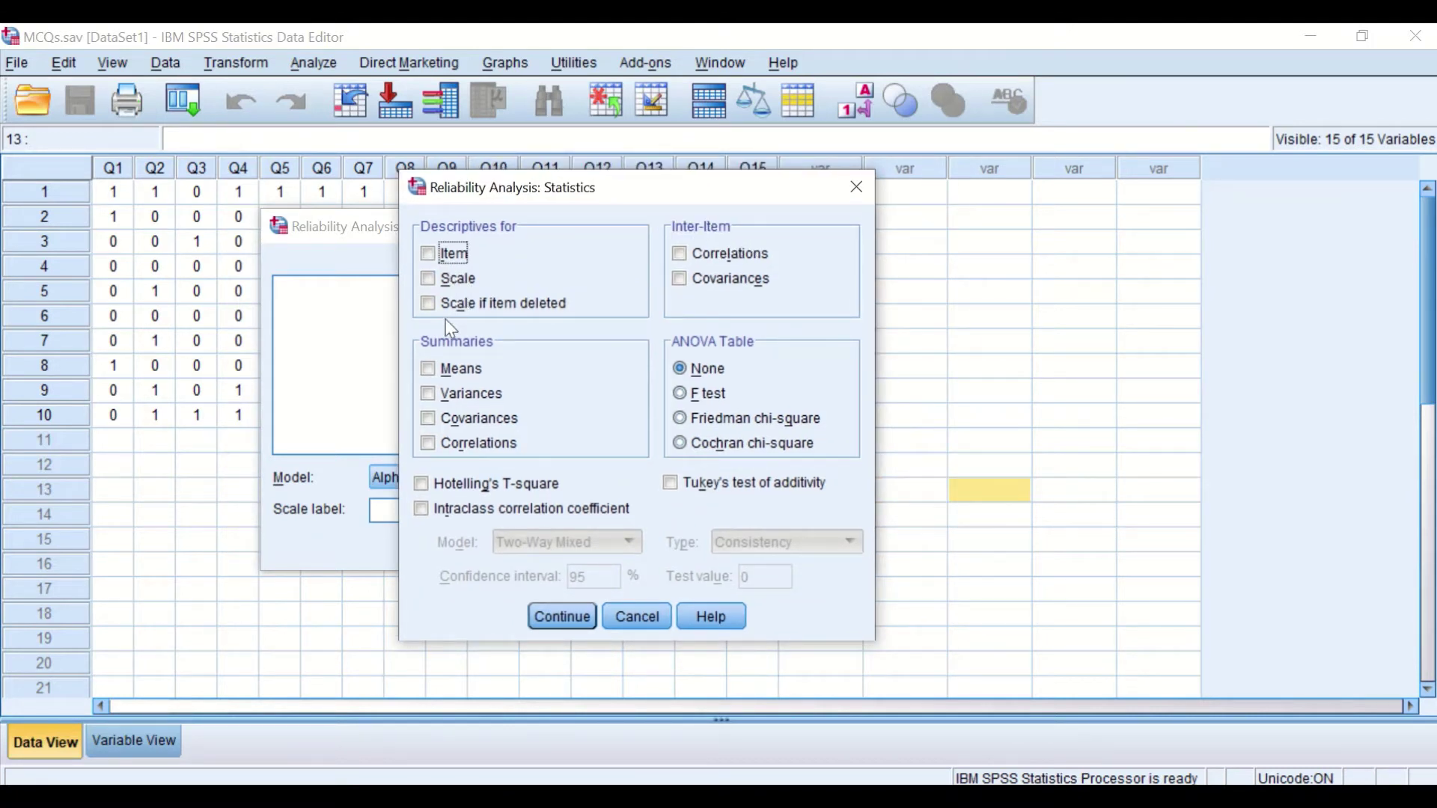
click(429, 305)
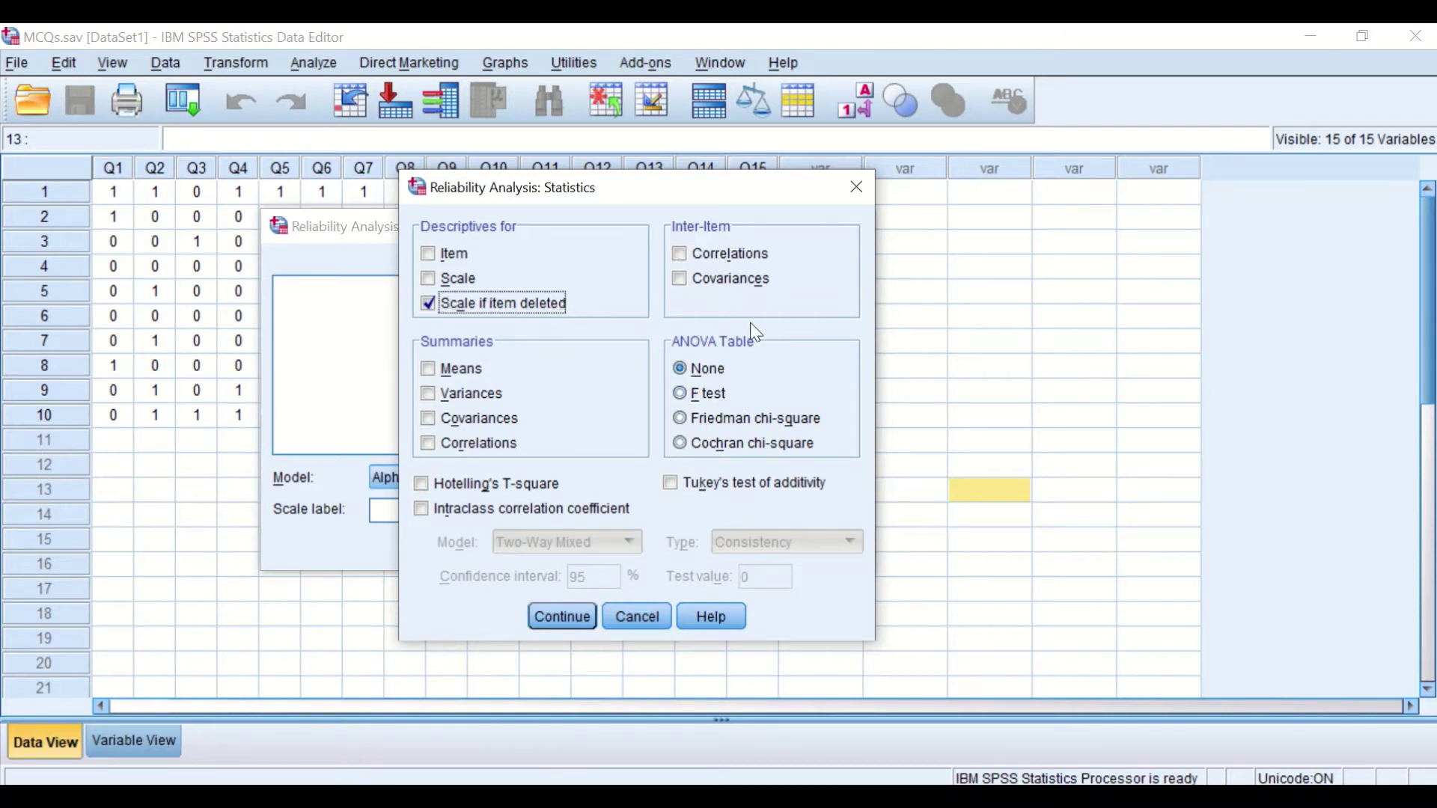
click(680, 391)
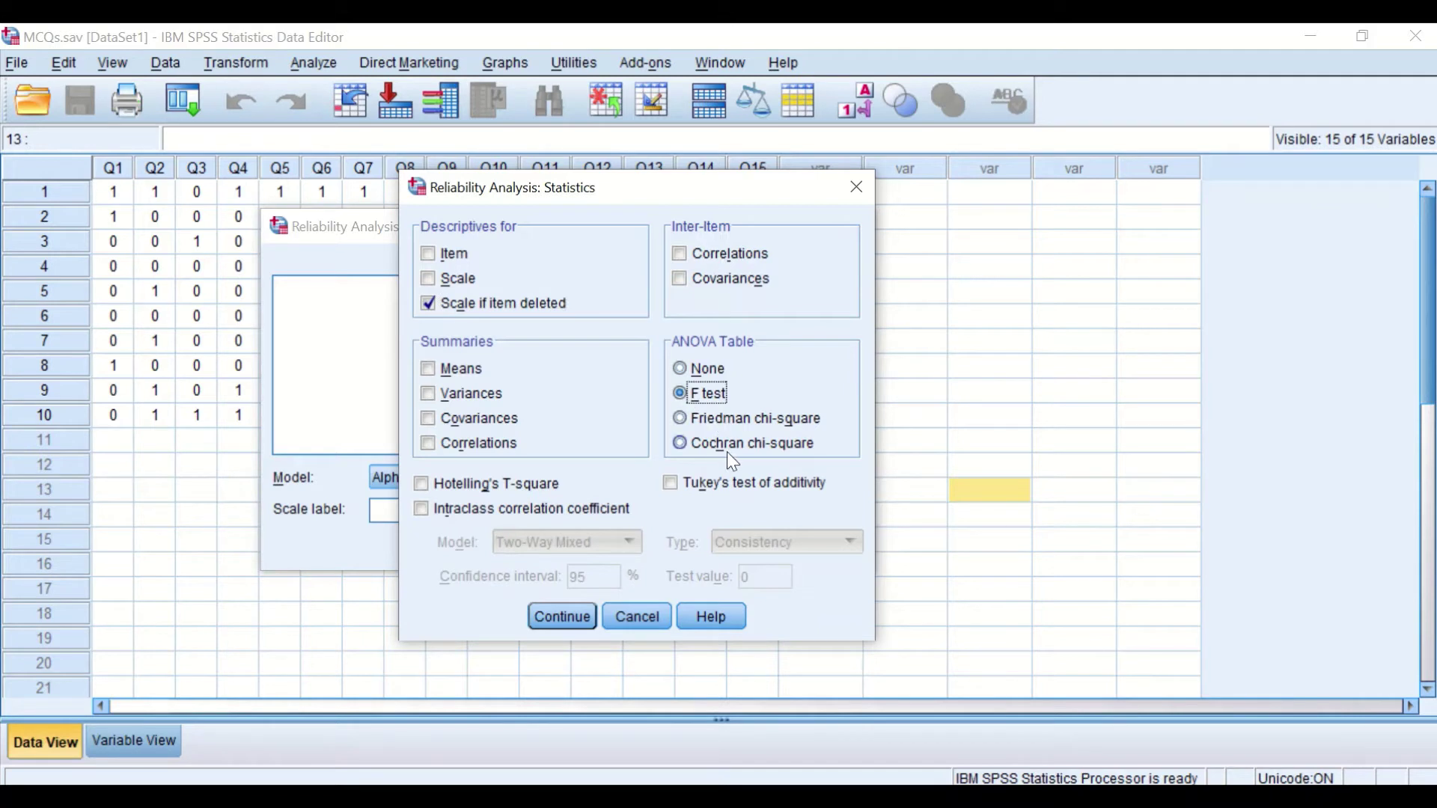
click(560, 618)
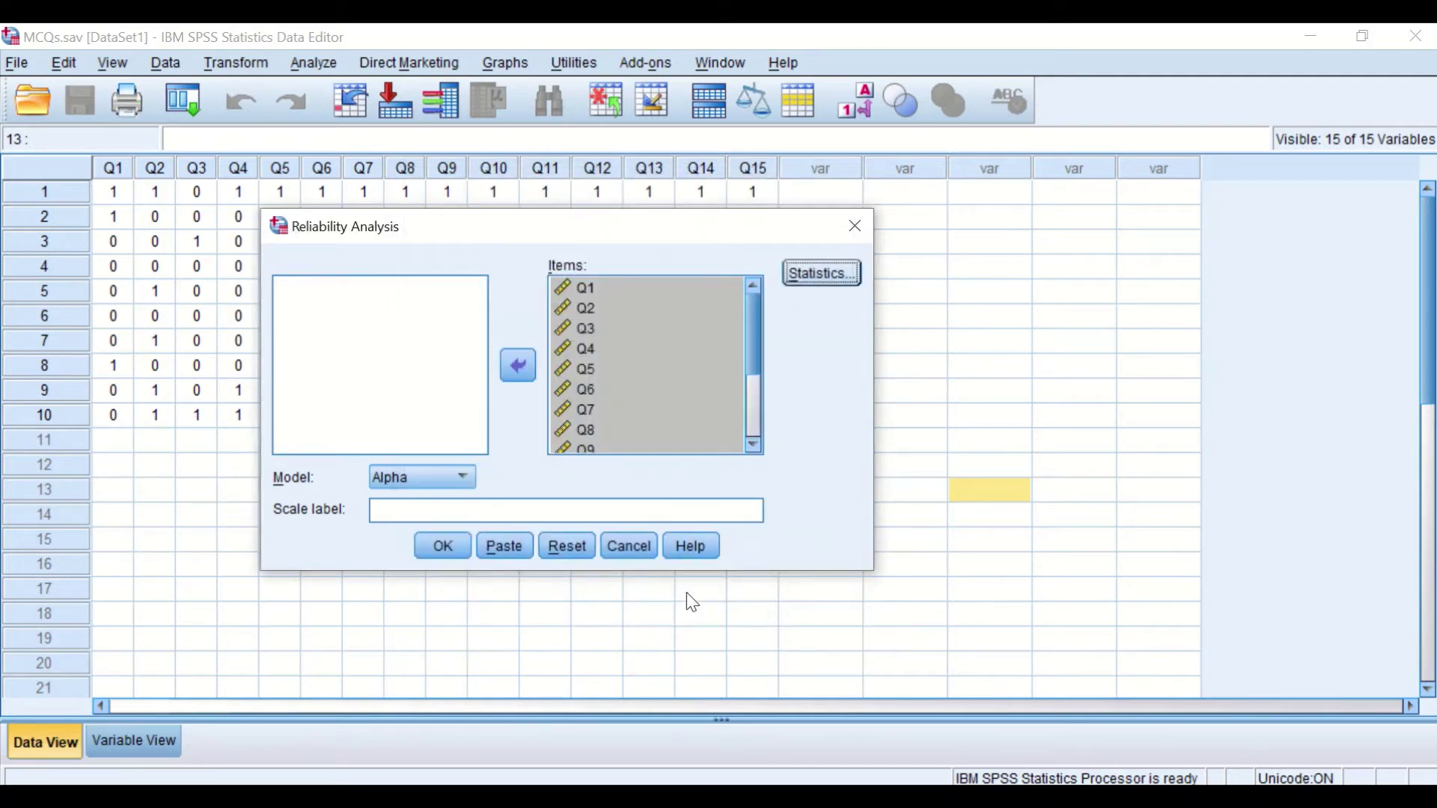
click(443, 546)
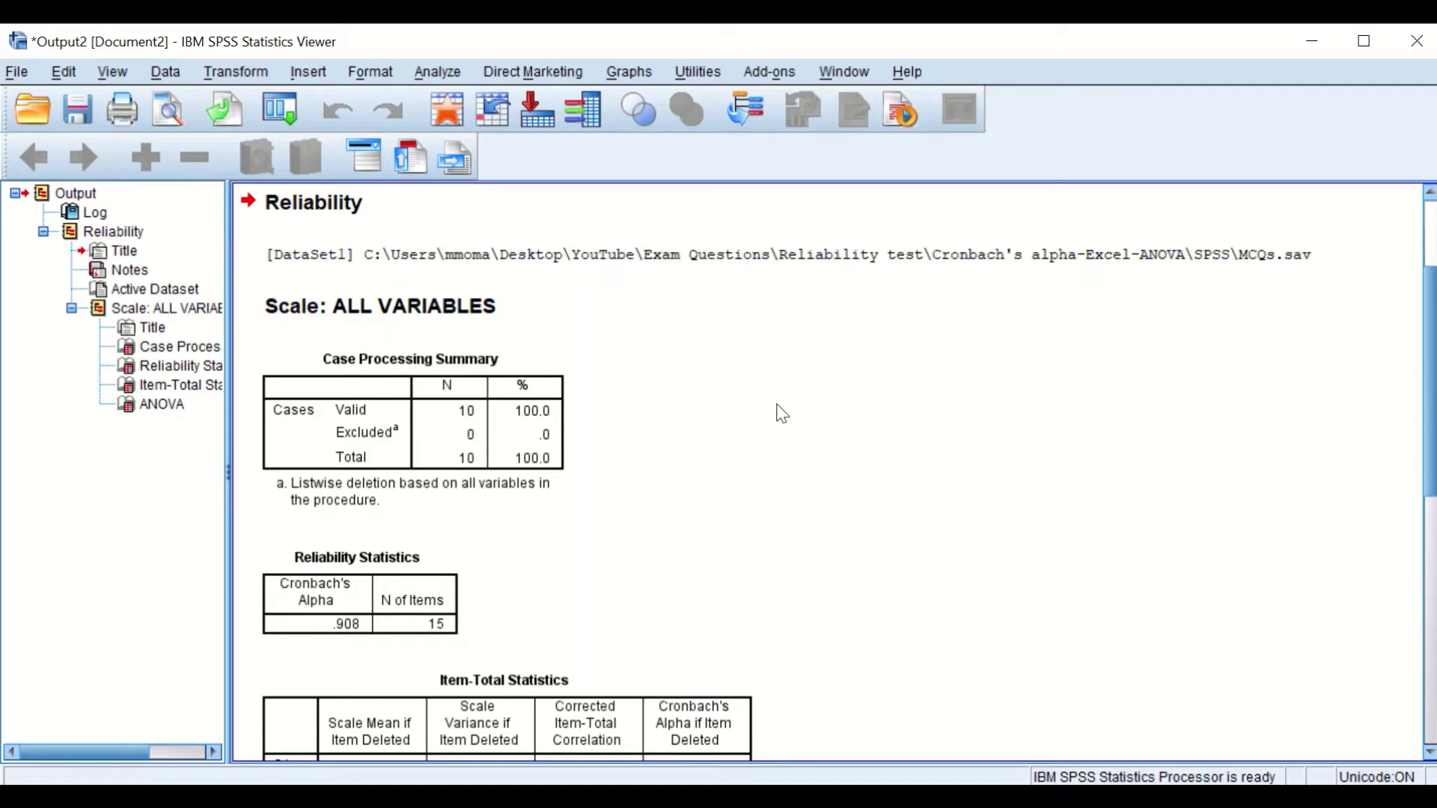
scroll(787, 405, down, 3)
scroll(787, 405, down, 3)
scroll(787, 407, up, 10)
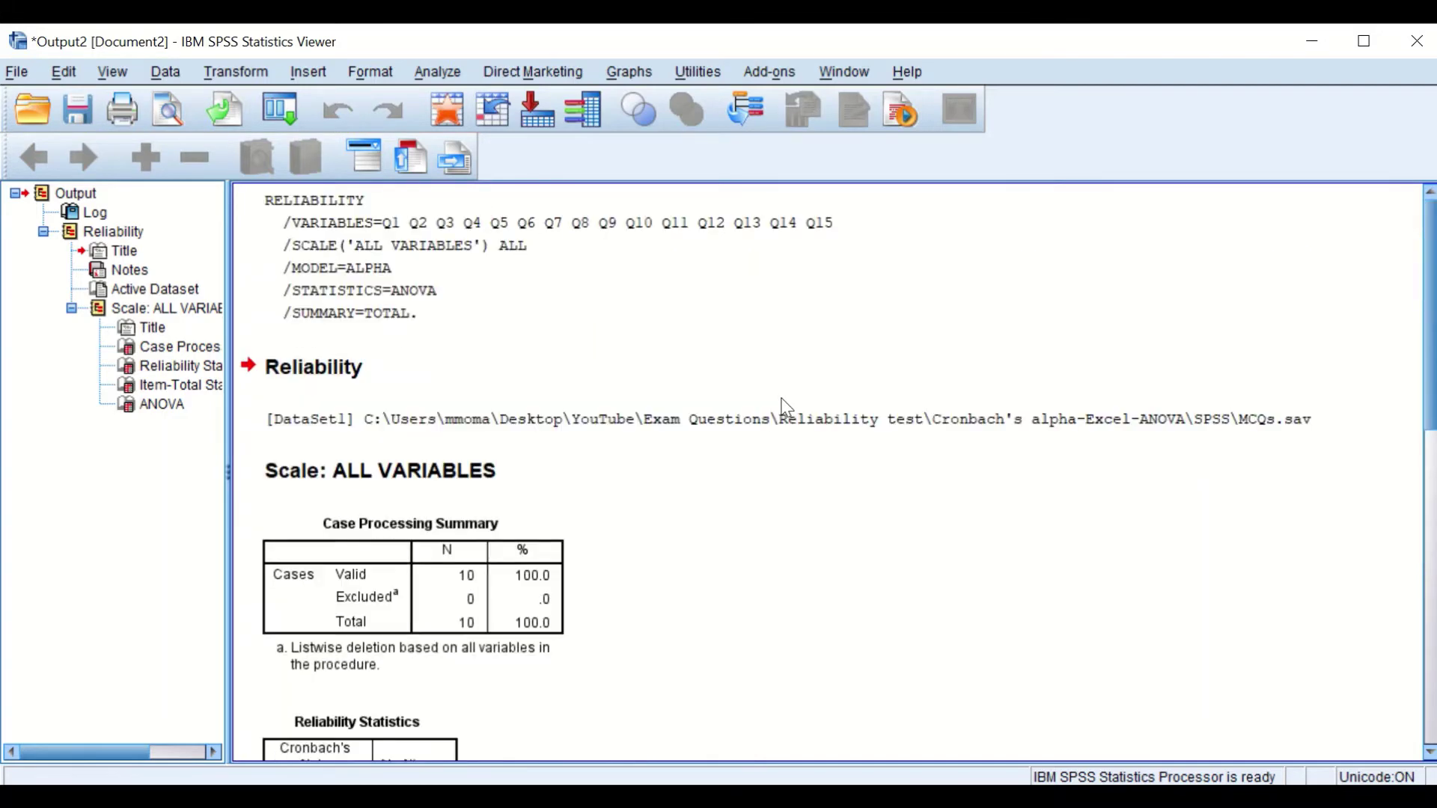
scroll(787, 406, down, 15)
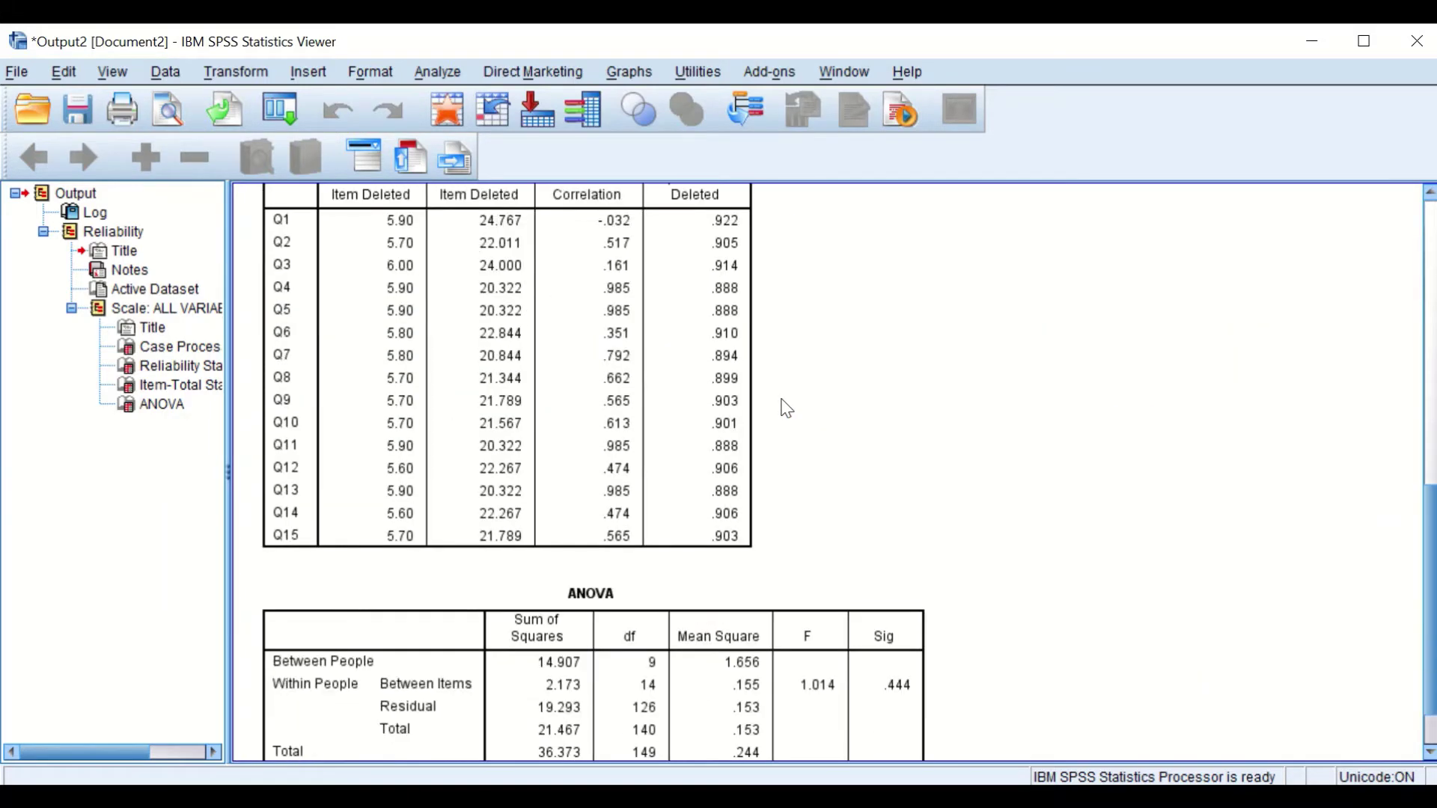
scroll(787, 408, up, 10)
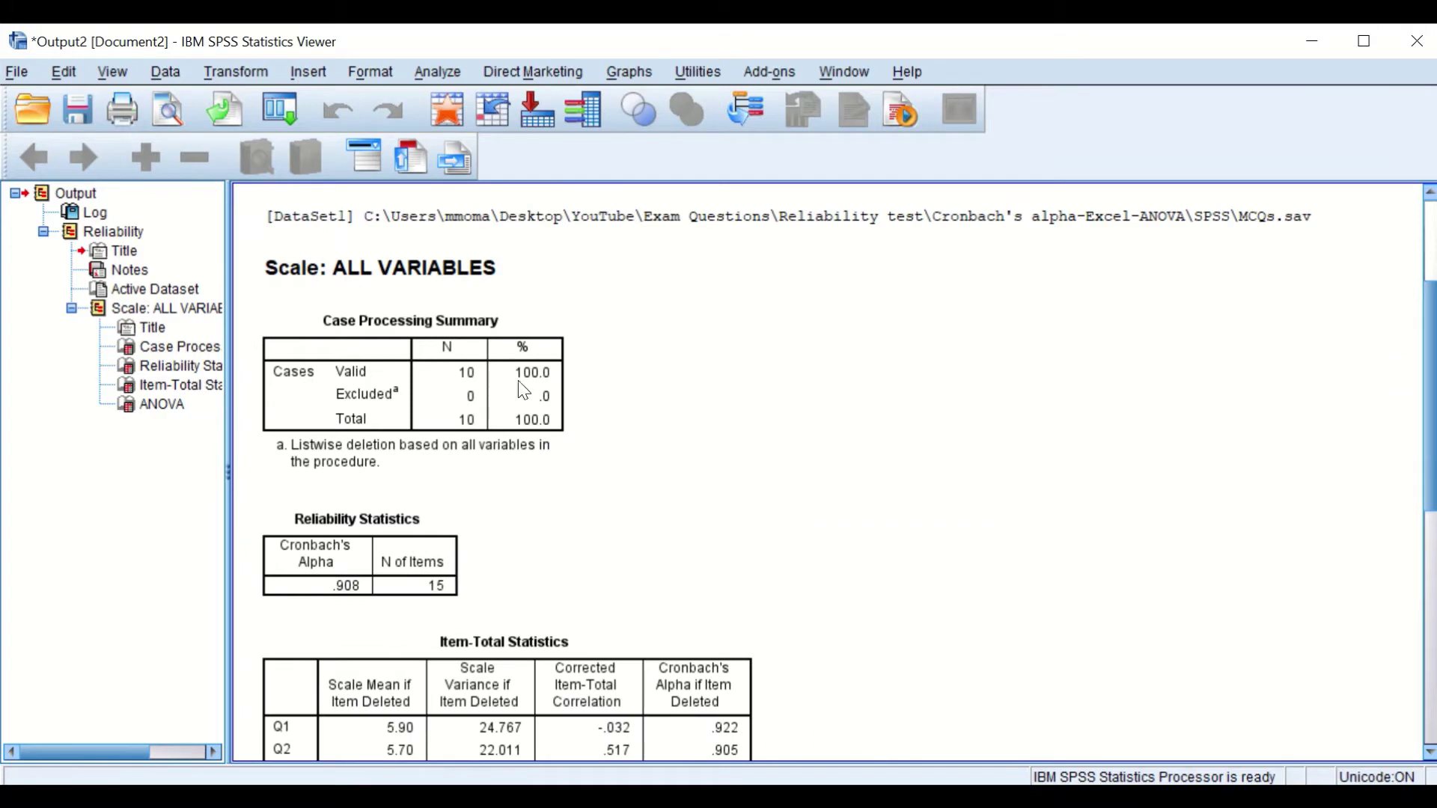
click(458, 388)
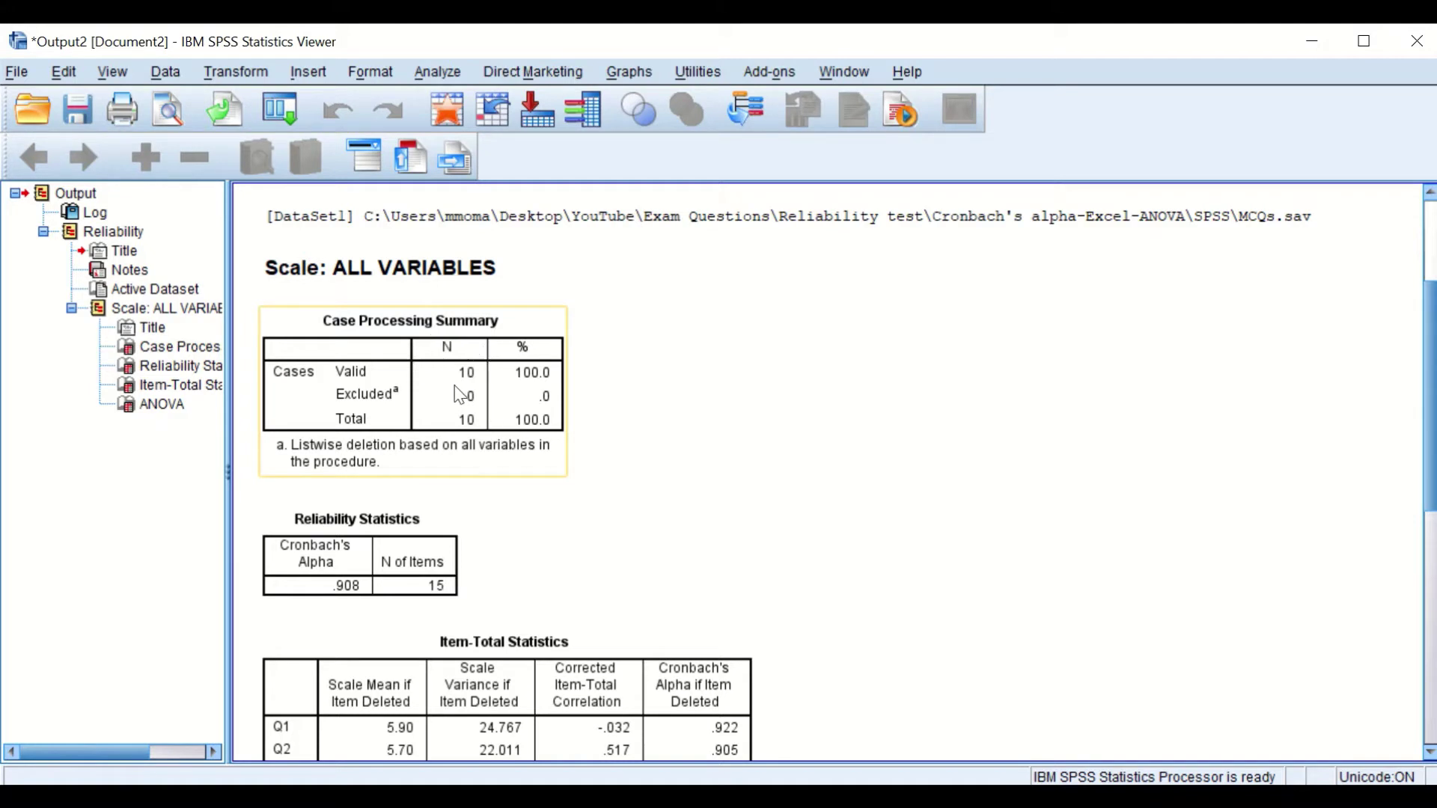
click(442, 549)
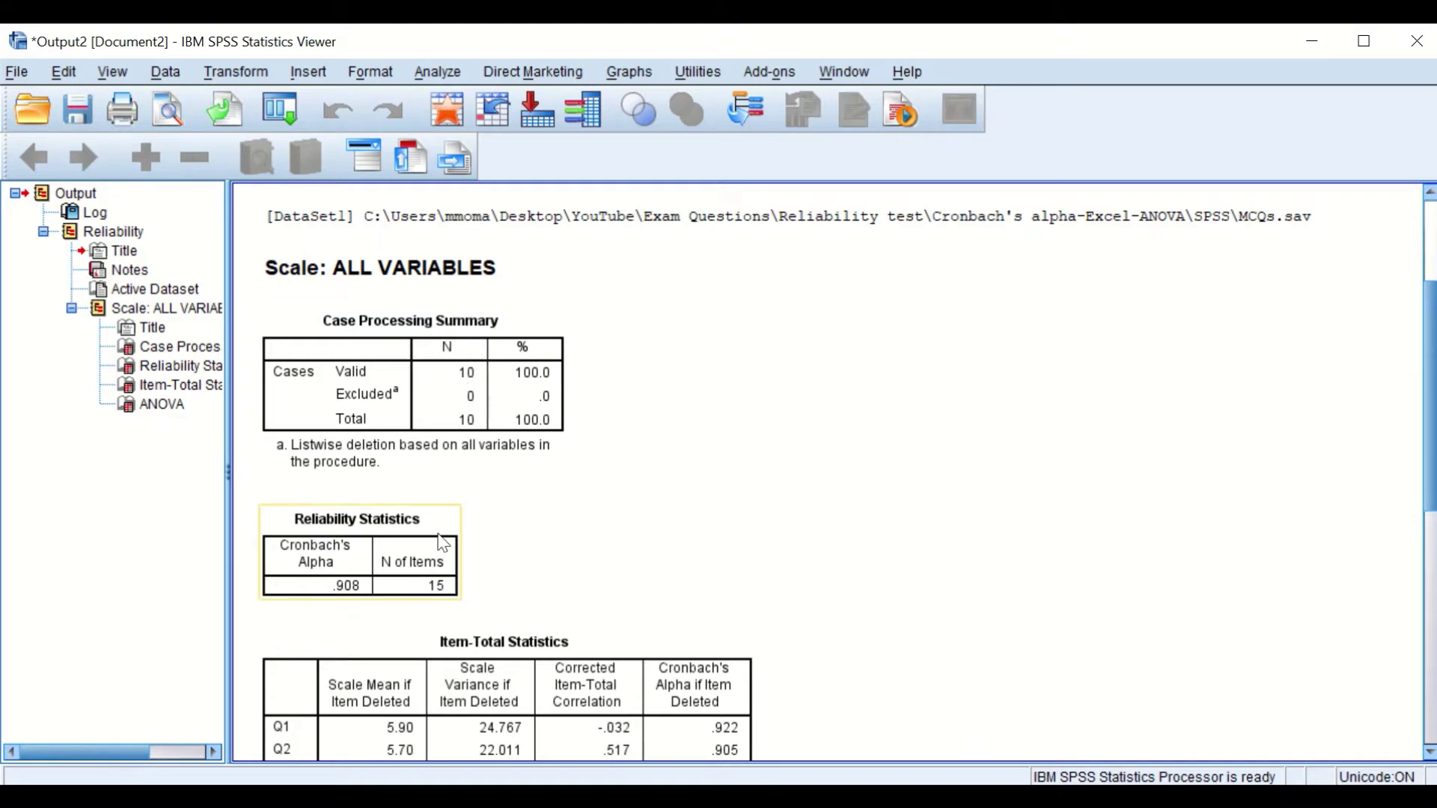
scroll(449, 546, down, 3)
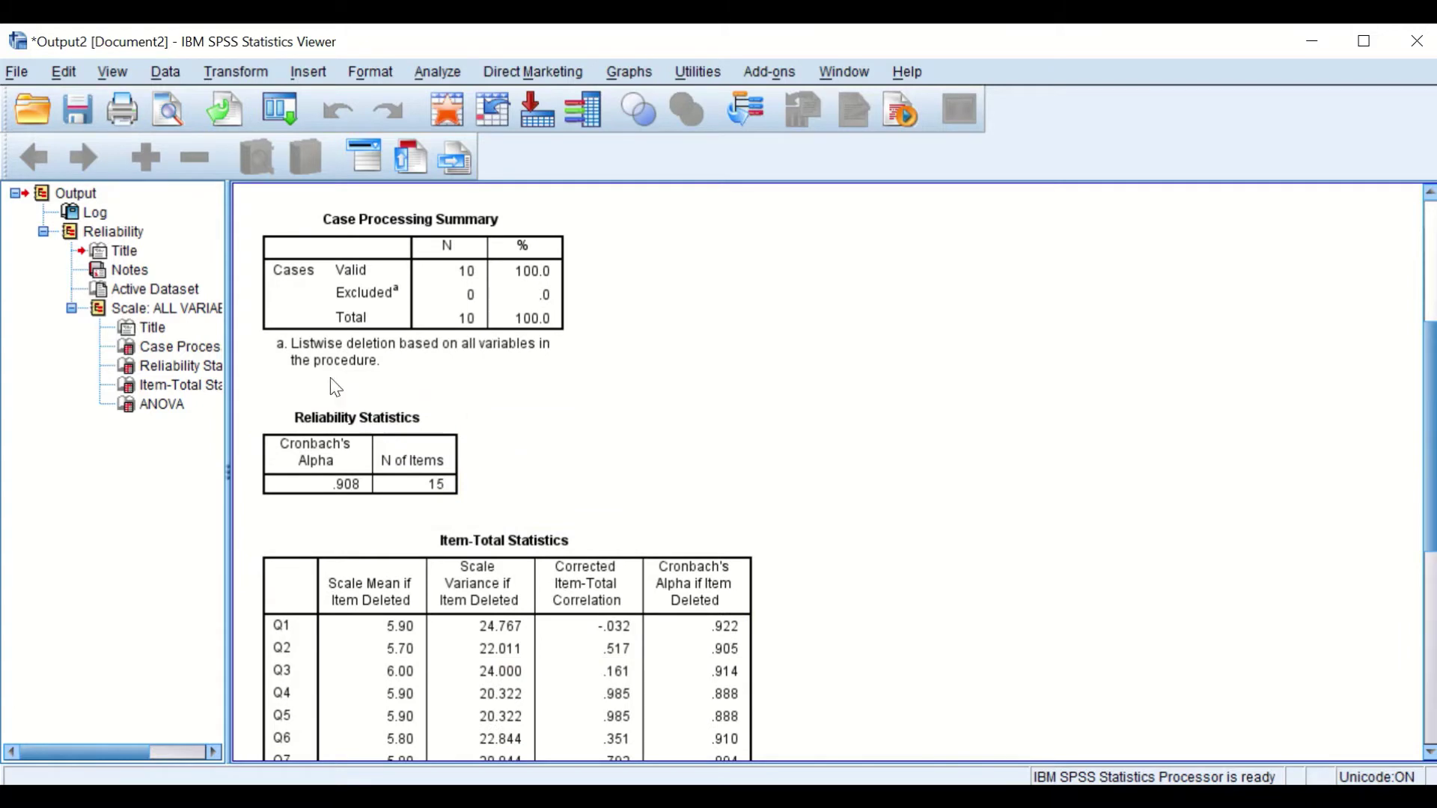
click(271, 449)
click(374, 370)
click(348, 494)
click(330, 437)
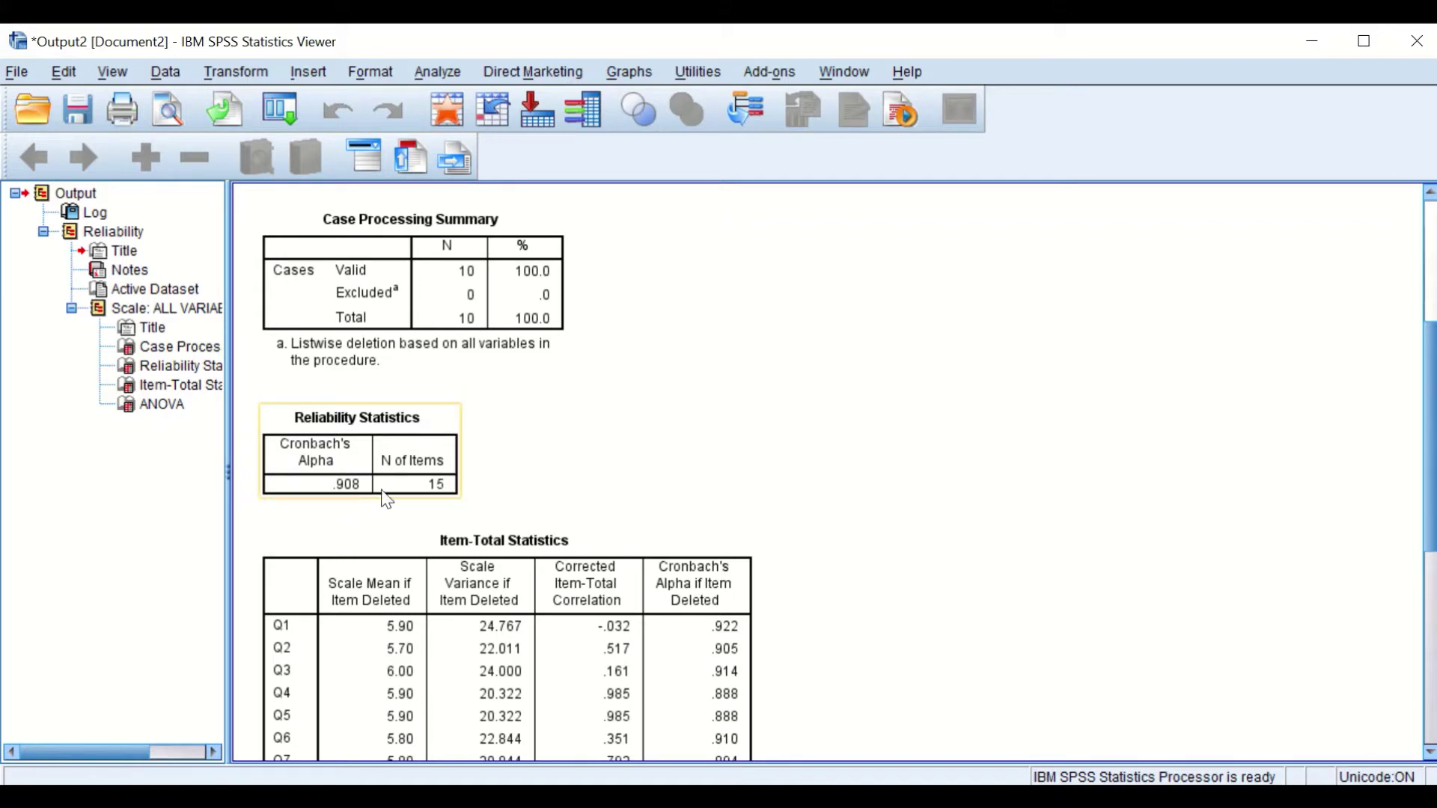
click(585, 540)
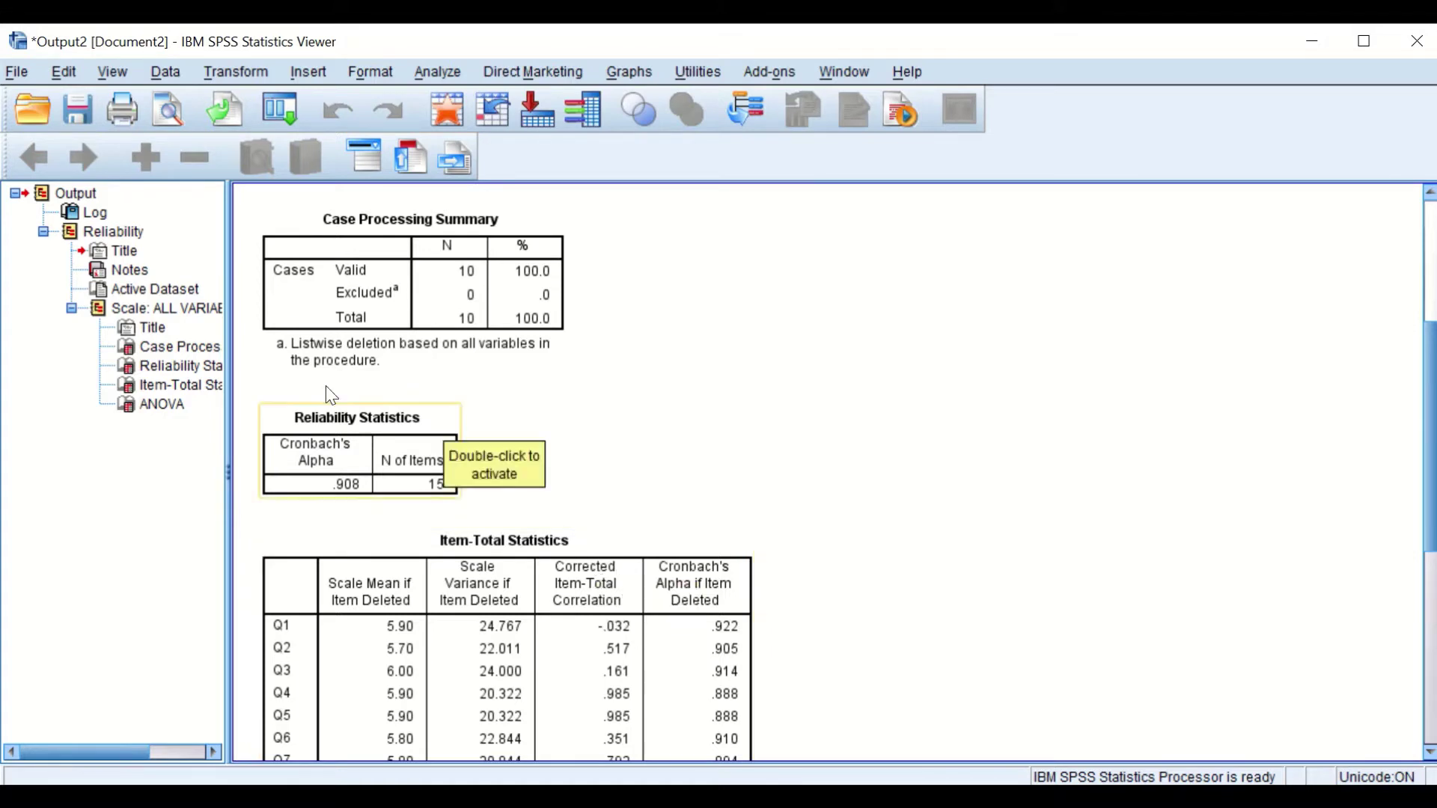
click(421, 491)
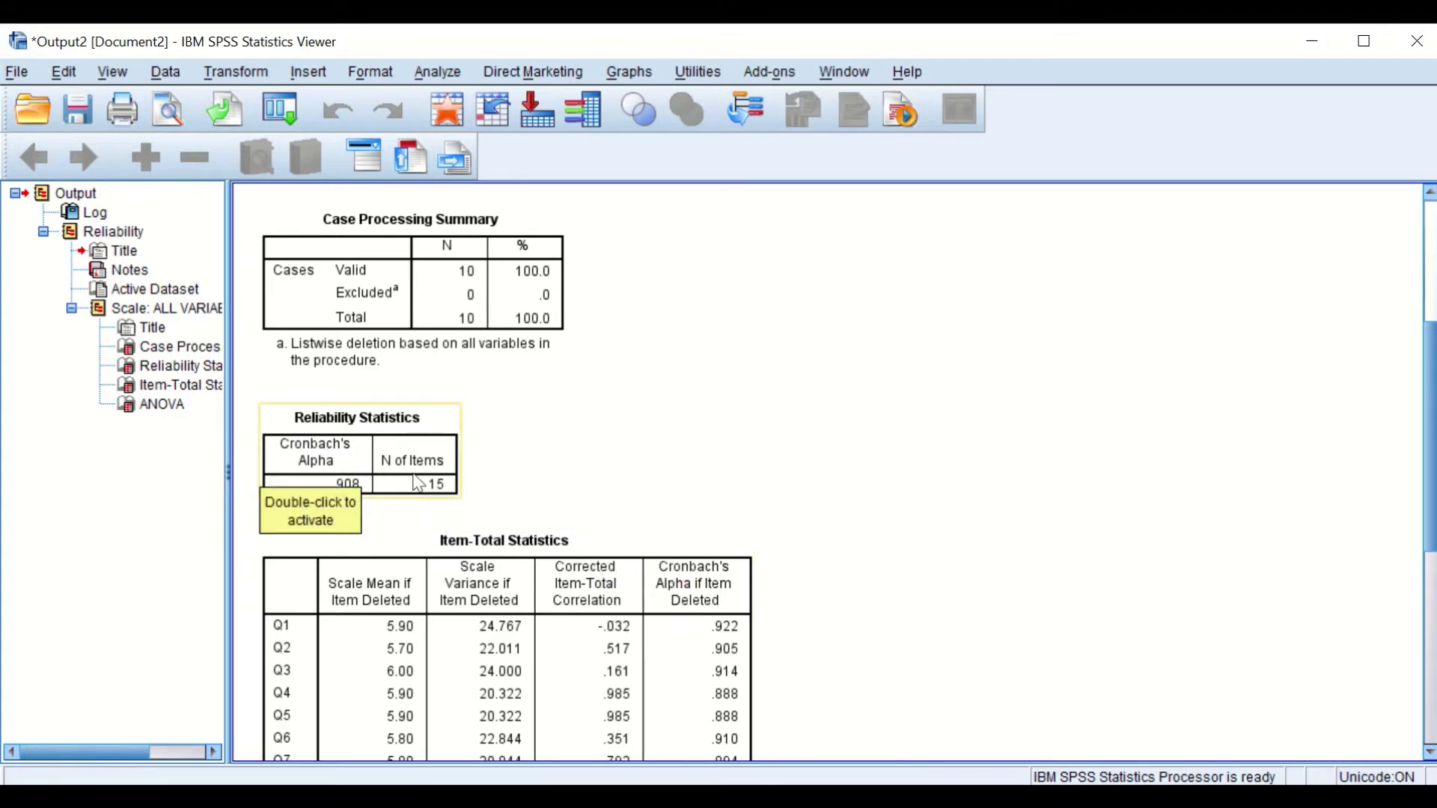
click(536, 435)
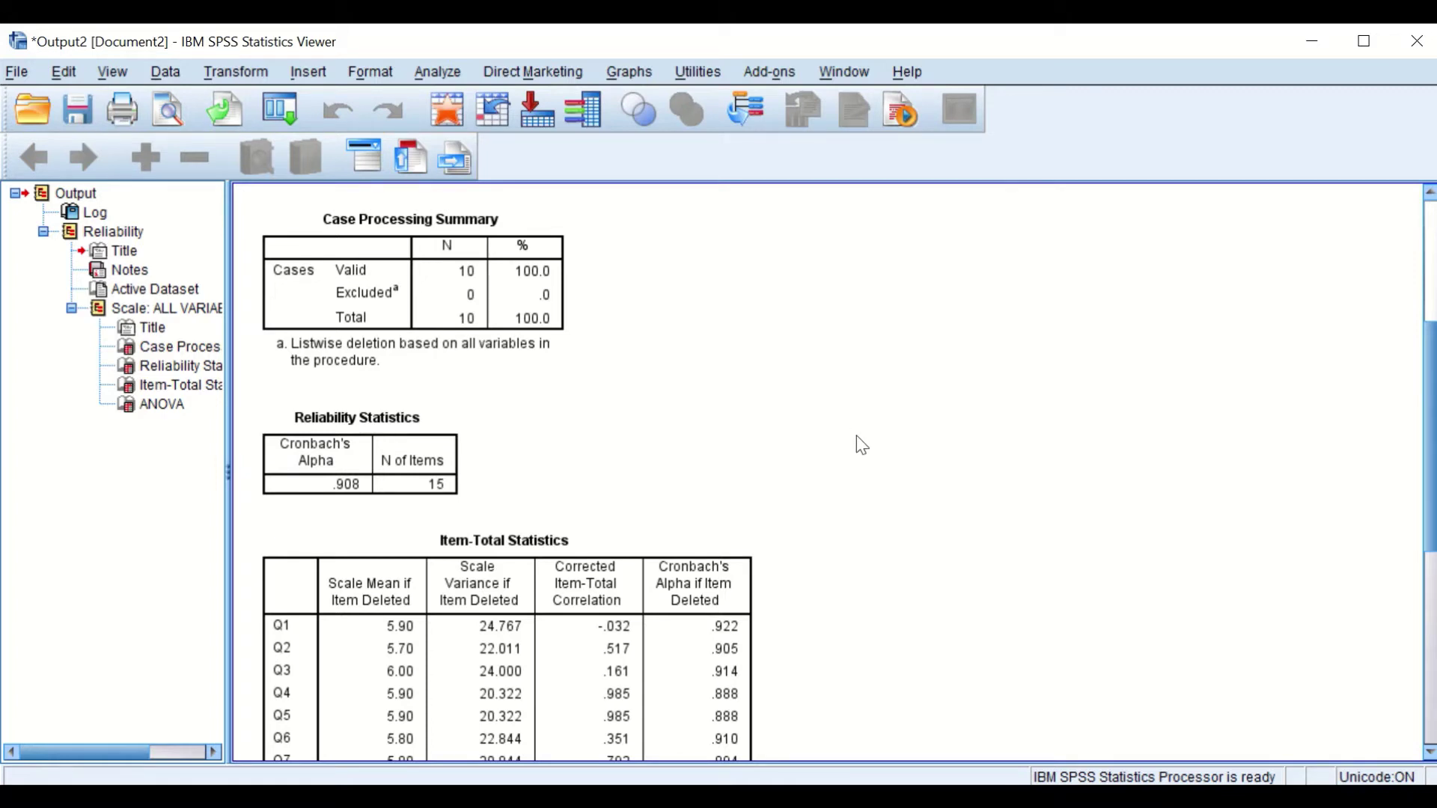
scroll(925, 440, down, 3)
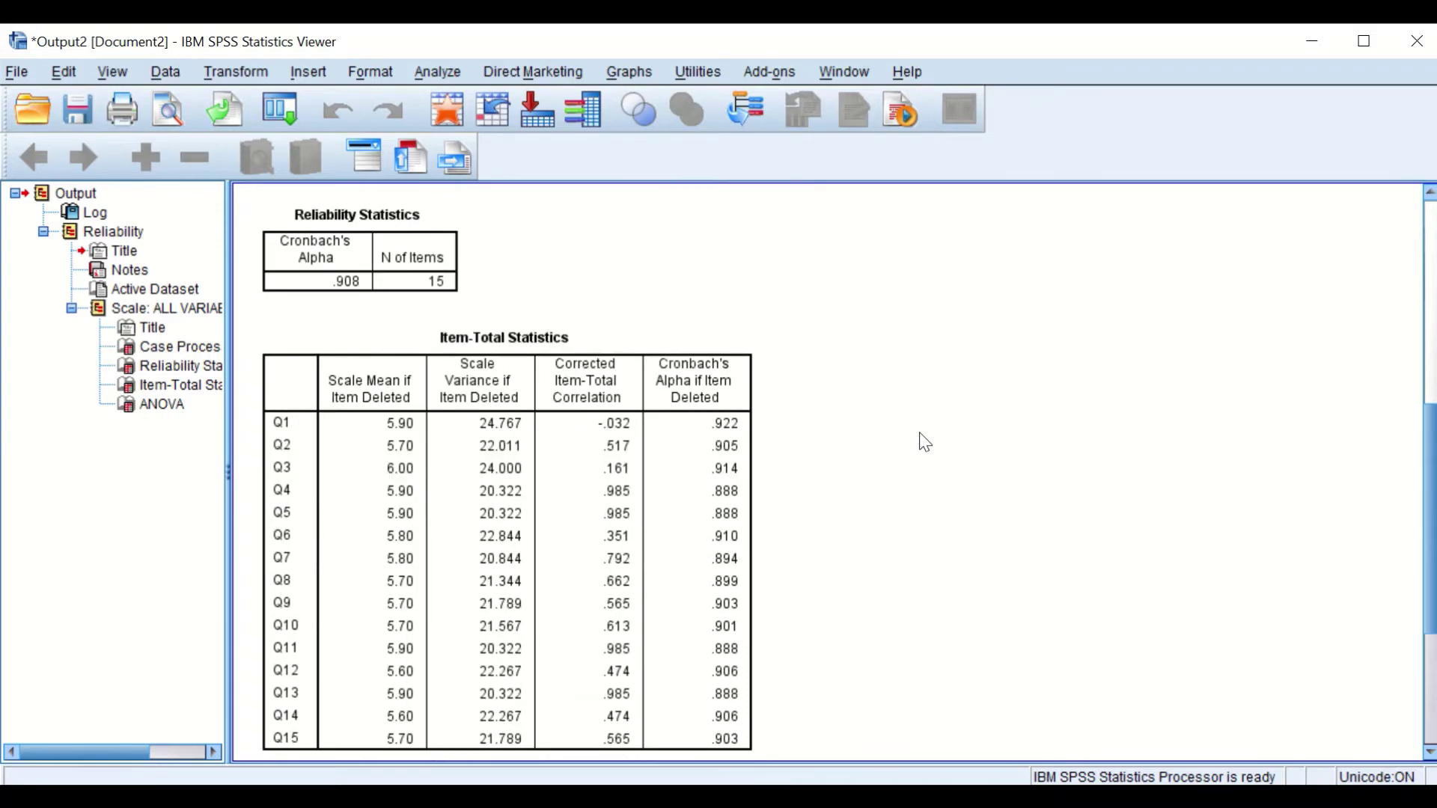
scroll(947, 347, up, 3)
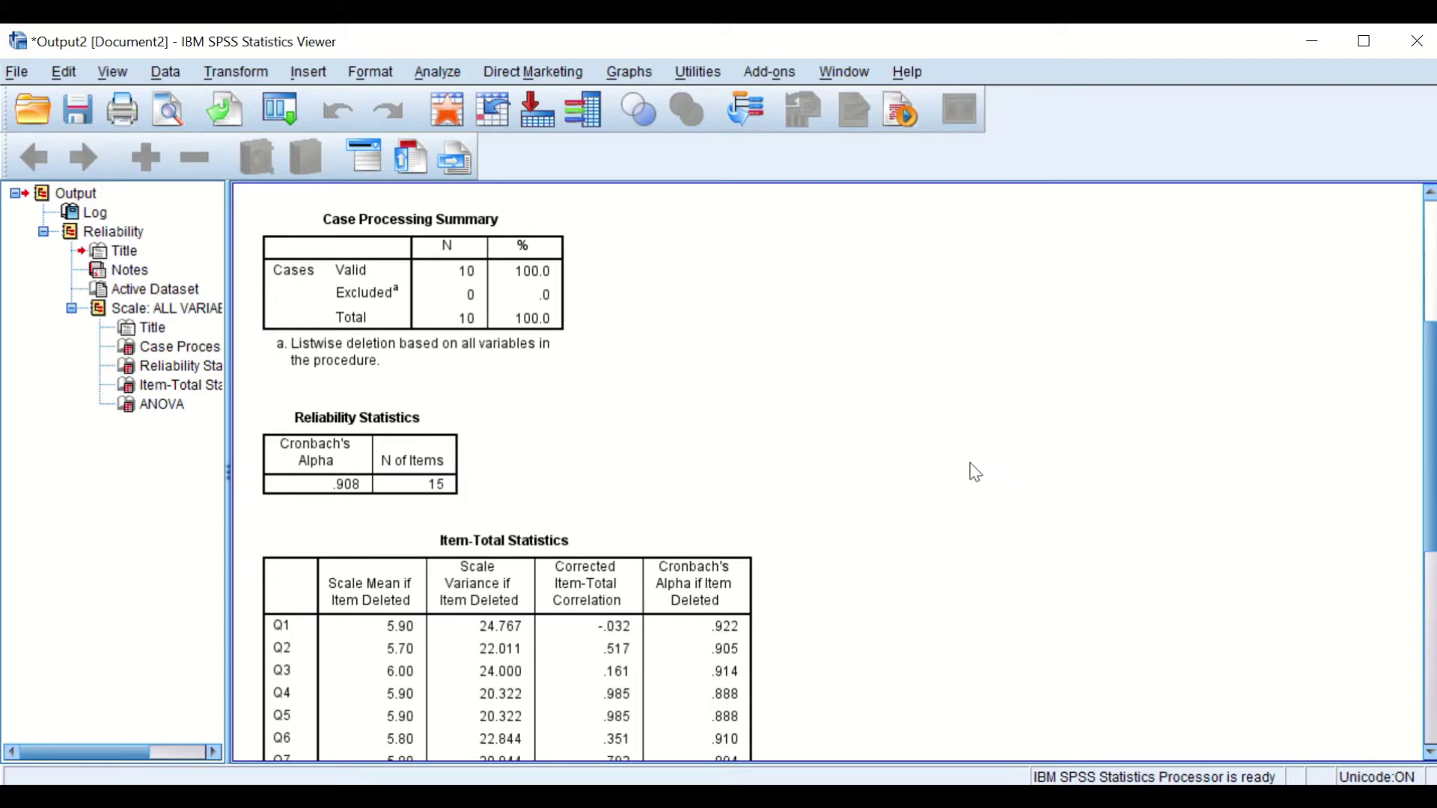
scroll(976, 471, down, 3)
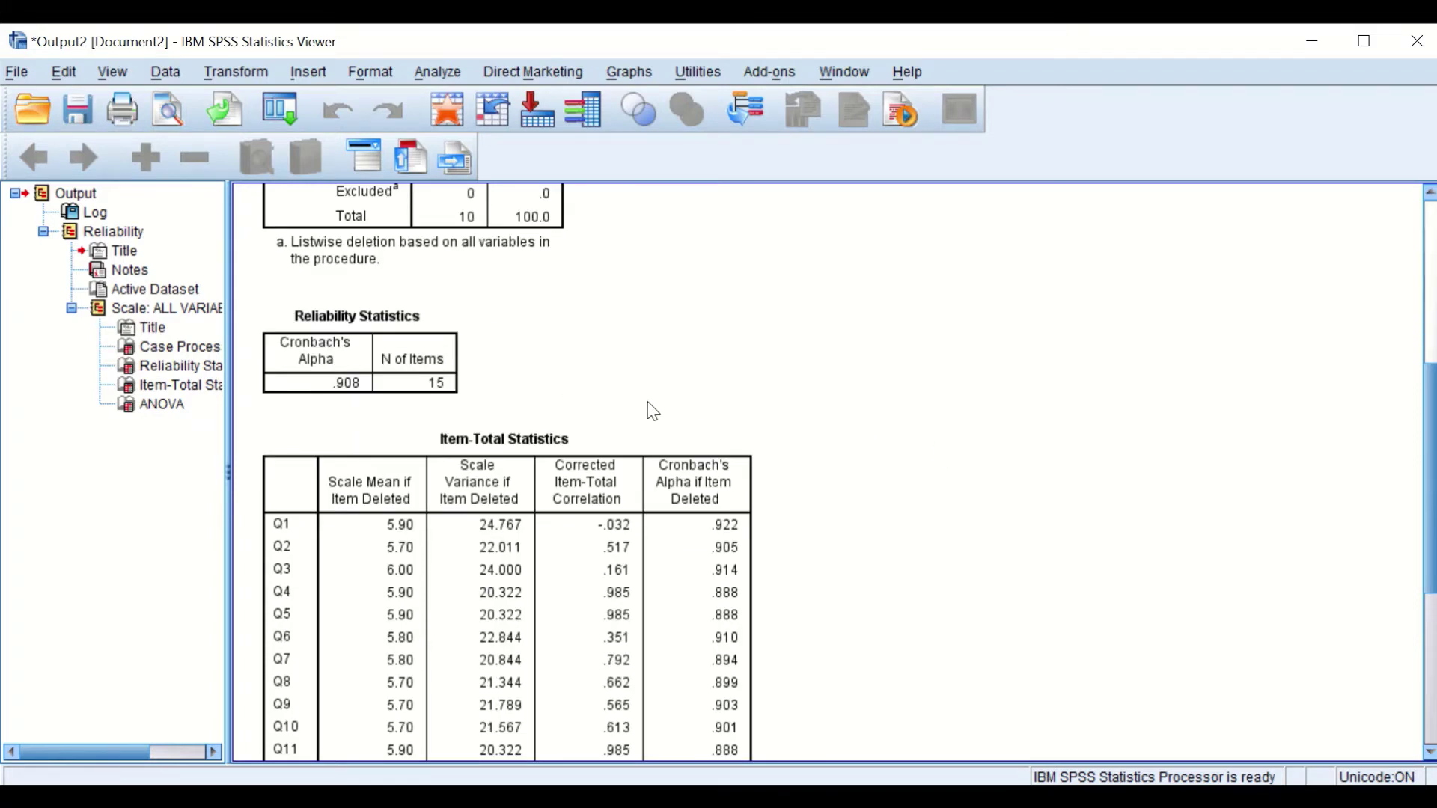
scroll(658, 404, down, 9)
scroll(663, 403, up, 6)
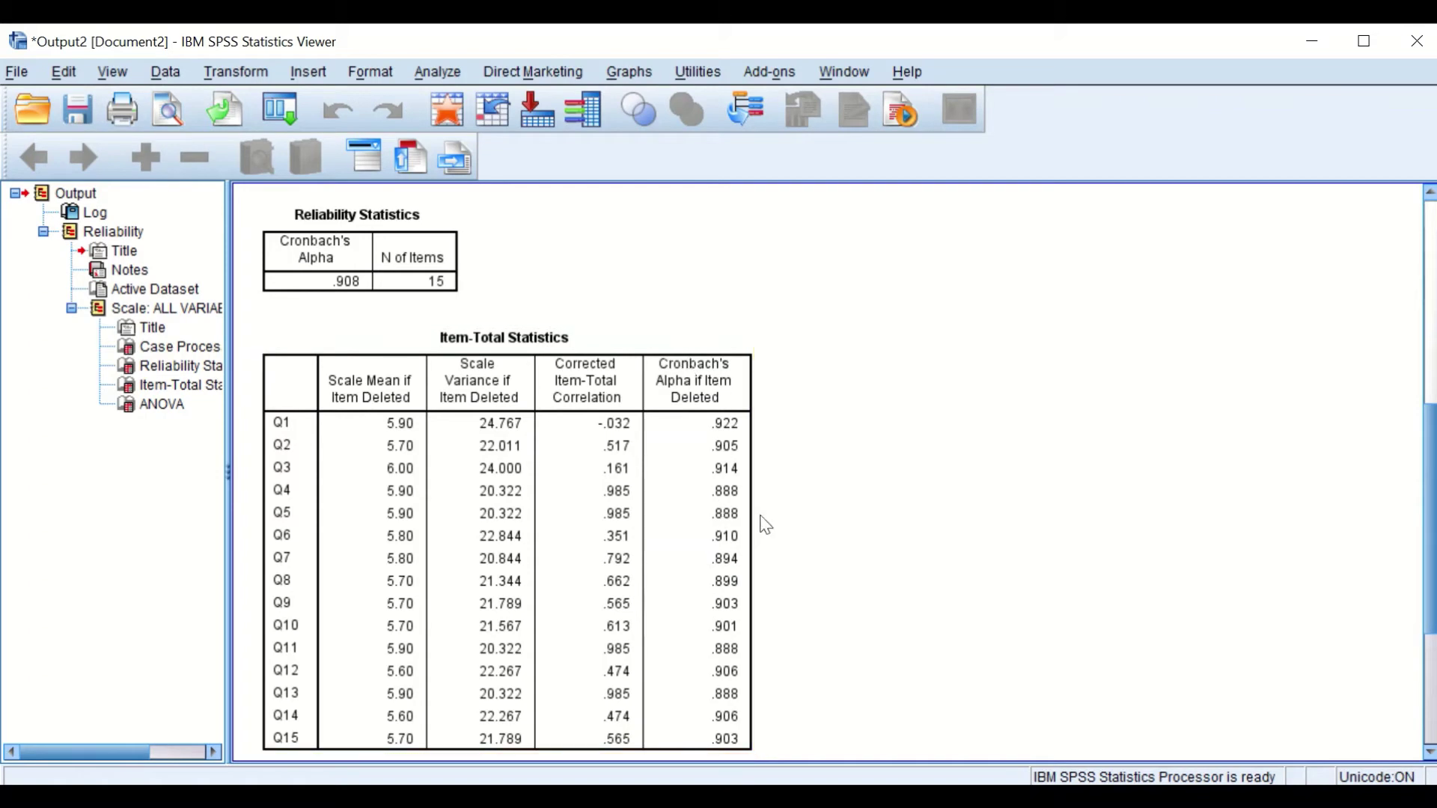
scroll(315, 494, up, 3)
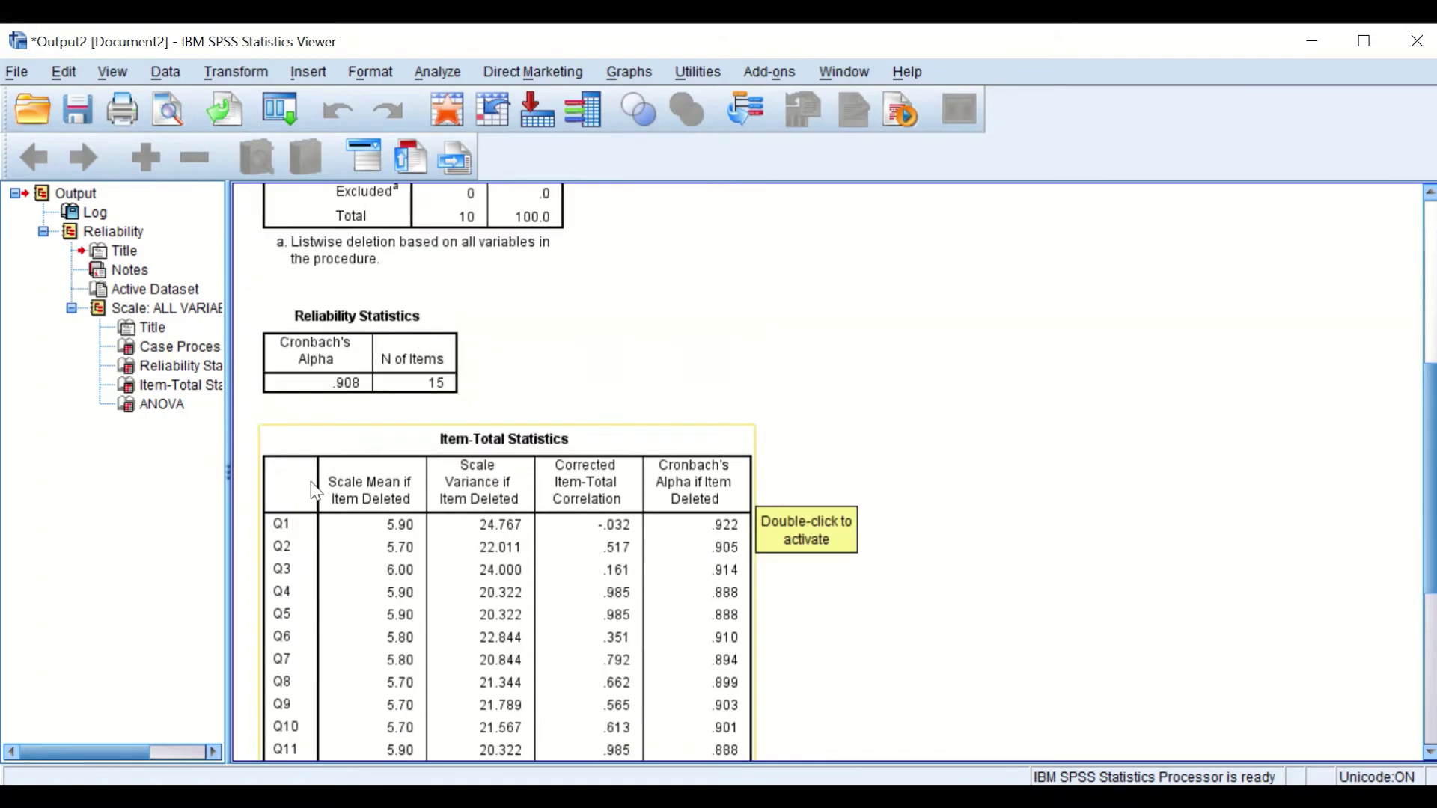
scroll(315, 494, down, 6)
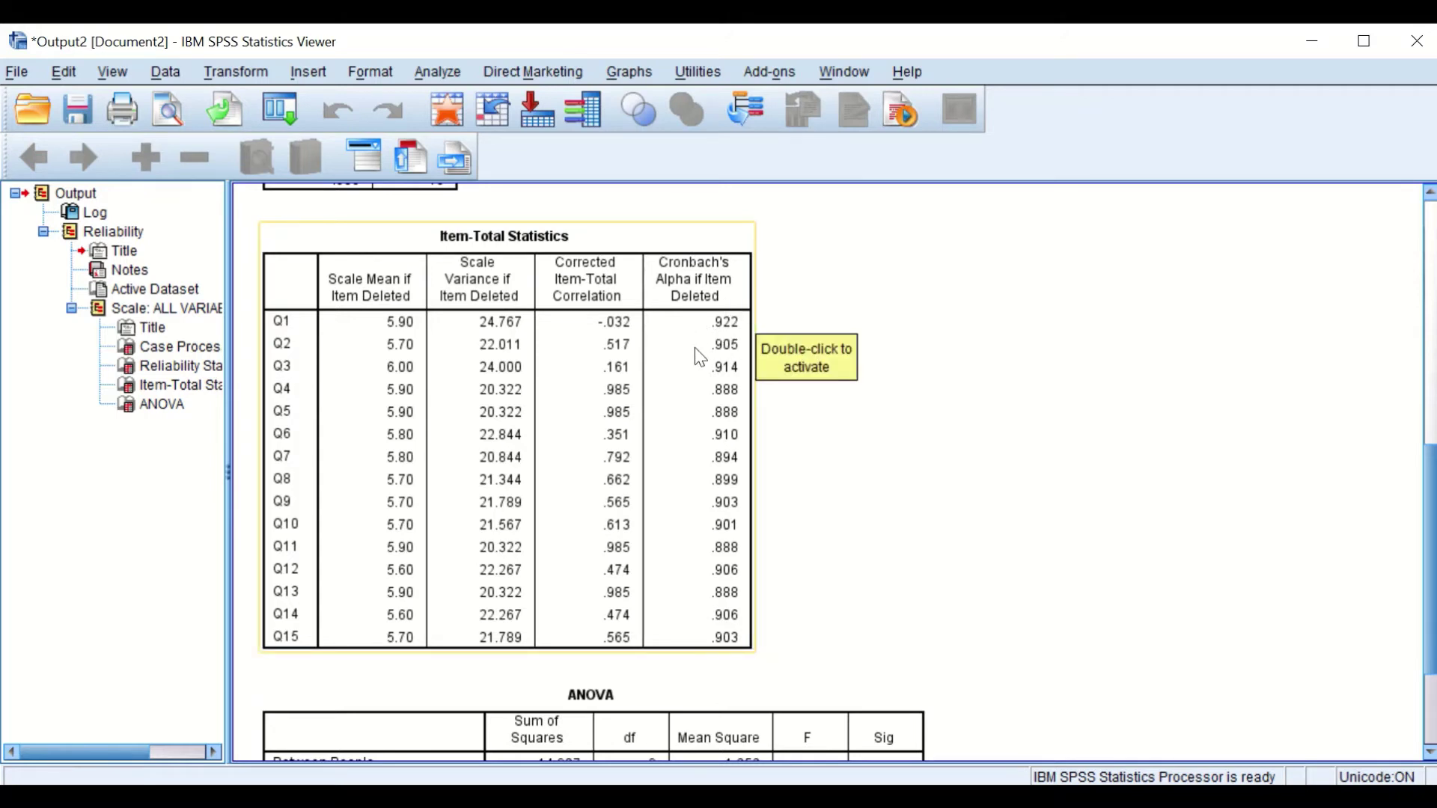
scroll(695, 347, up, 4)
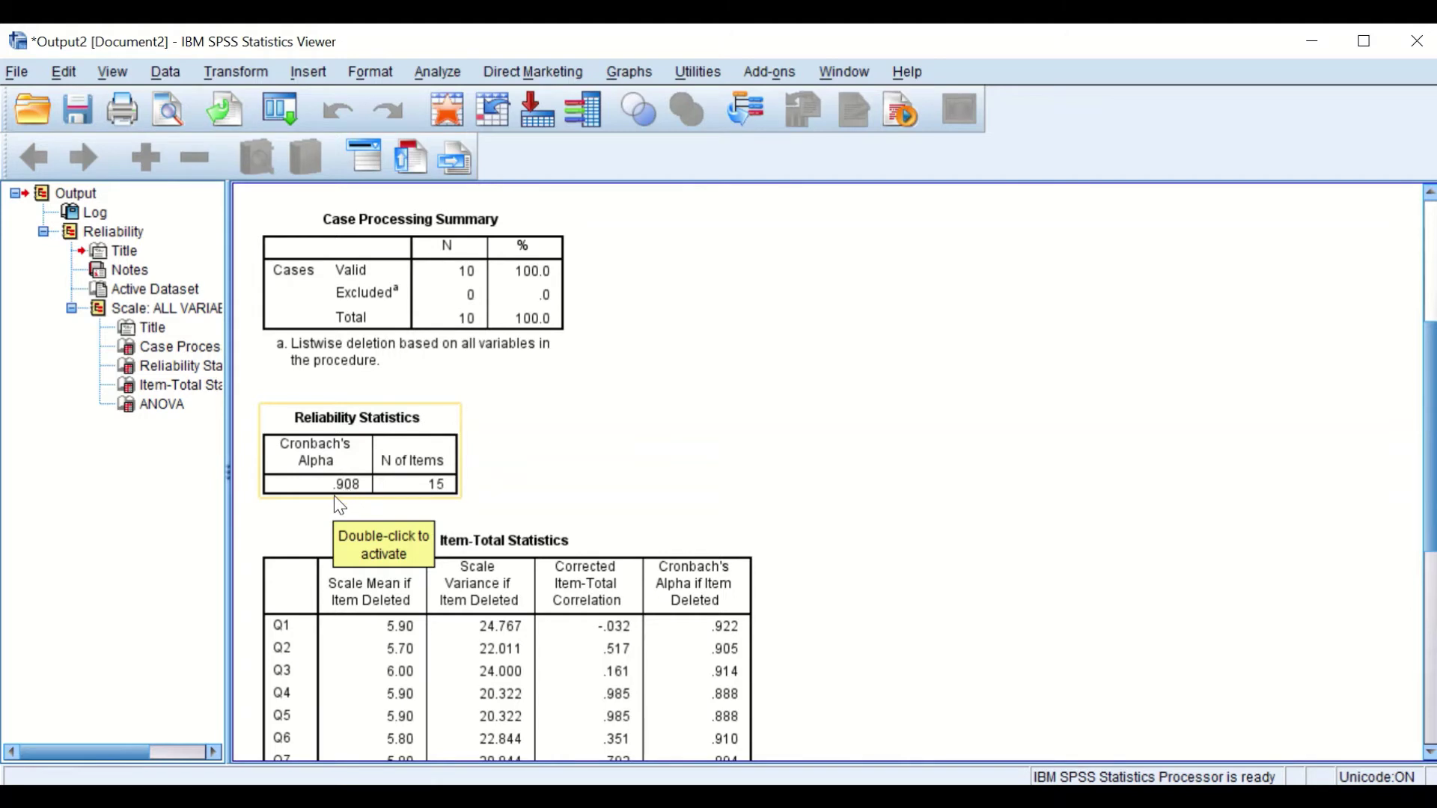
scroll(679, 523, down, 4)
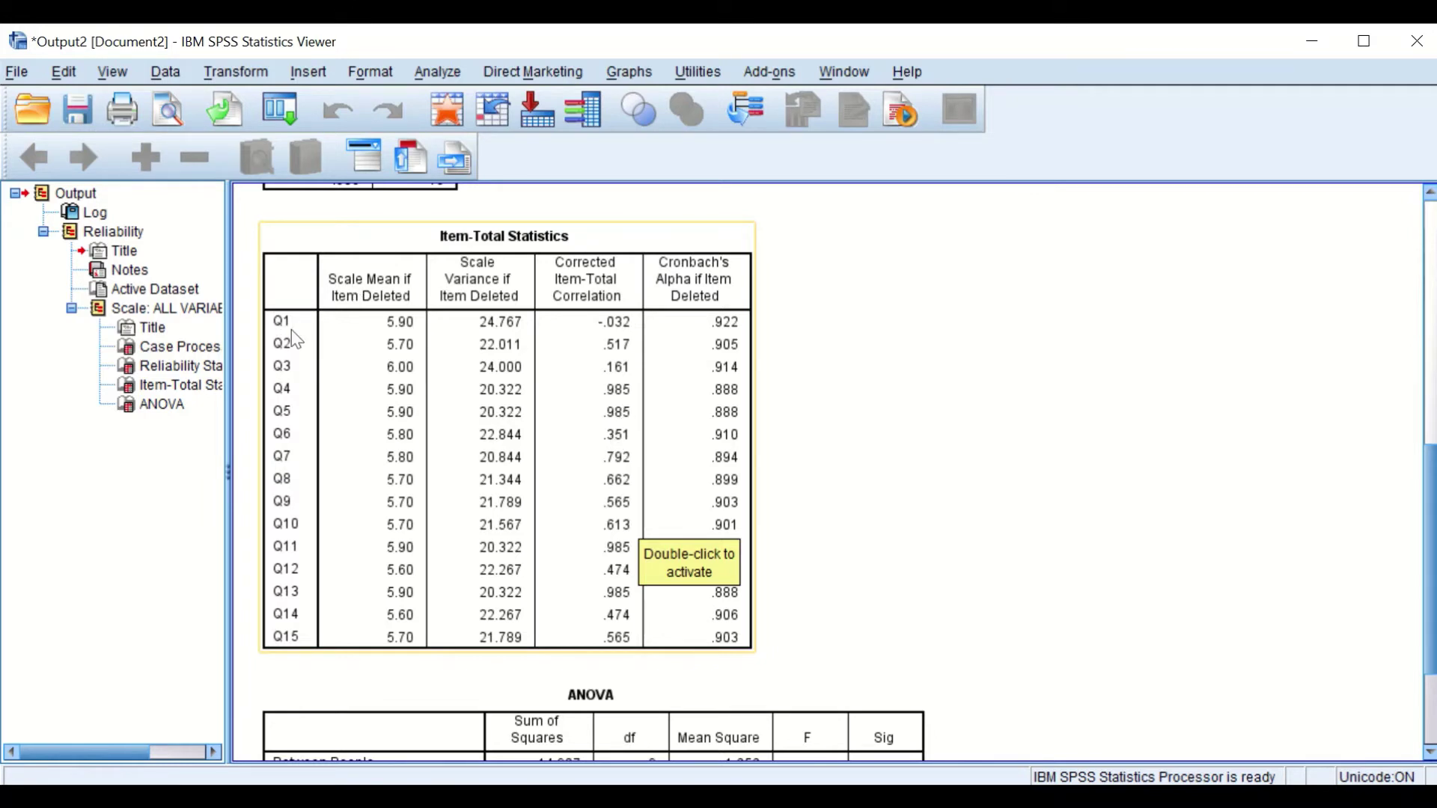
scroll(684, 351, up, 3)
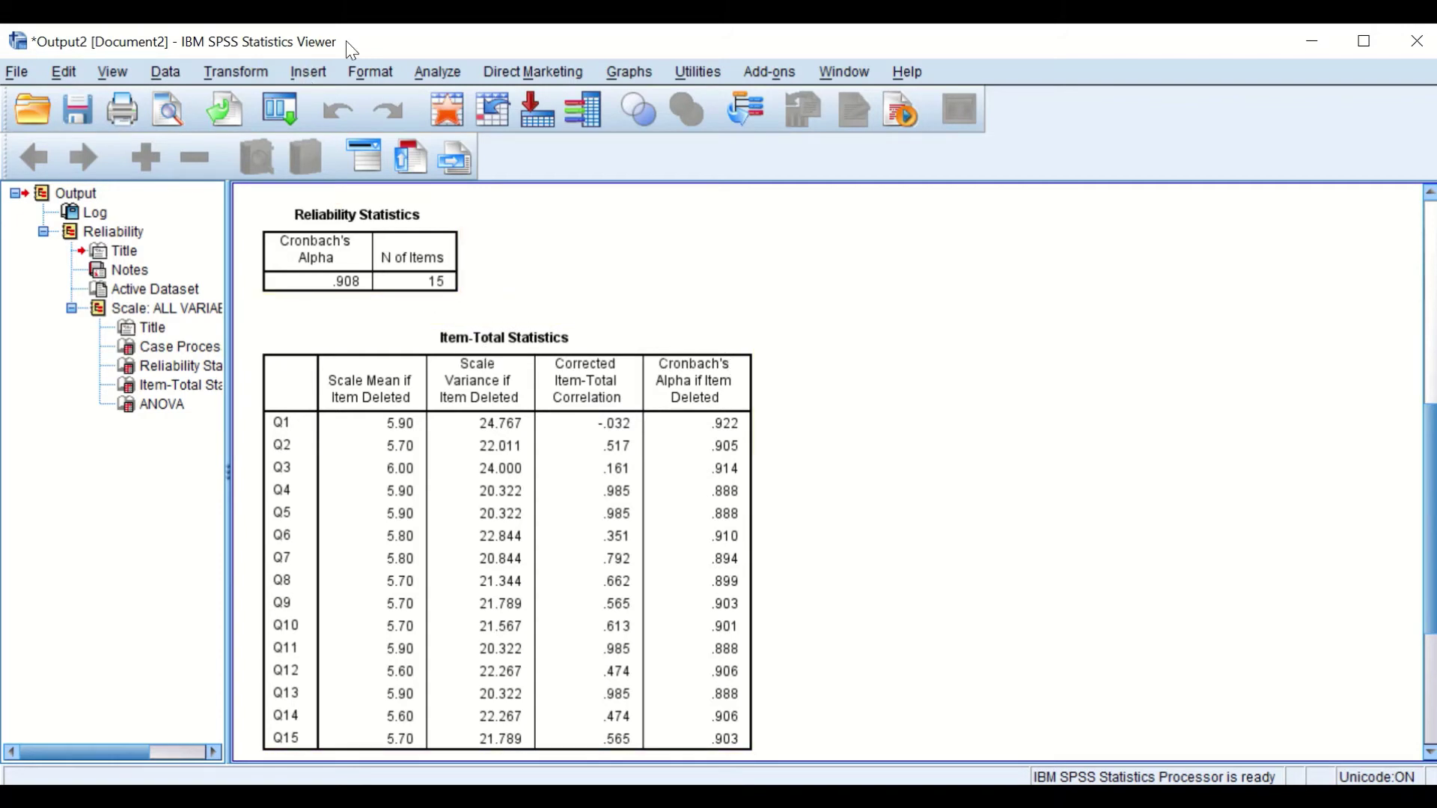
Start a new Reliability Analysis and take Q1 out of the Items list, leaving Q2–Q15.
click(435, 75)
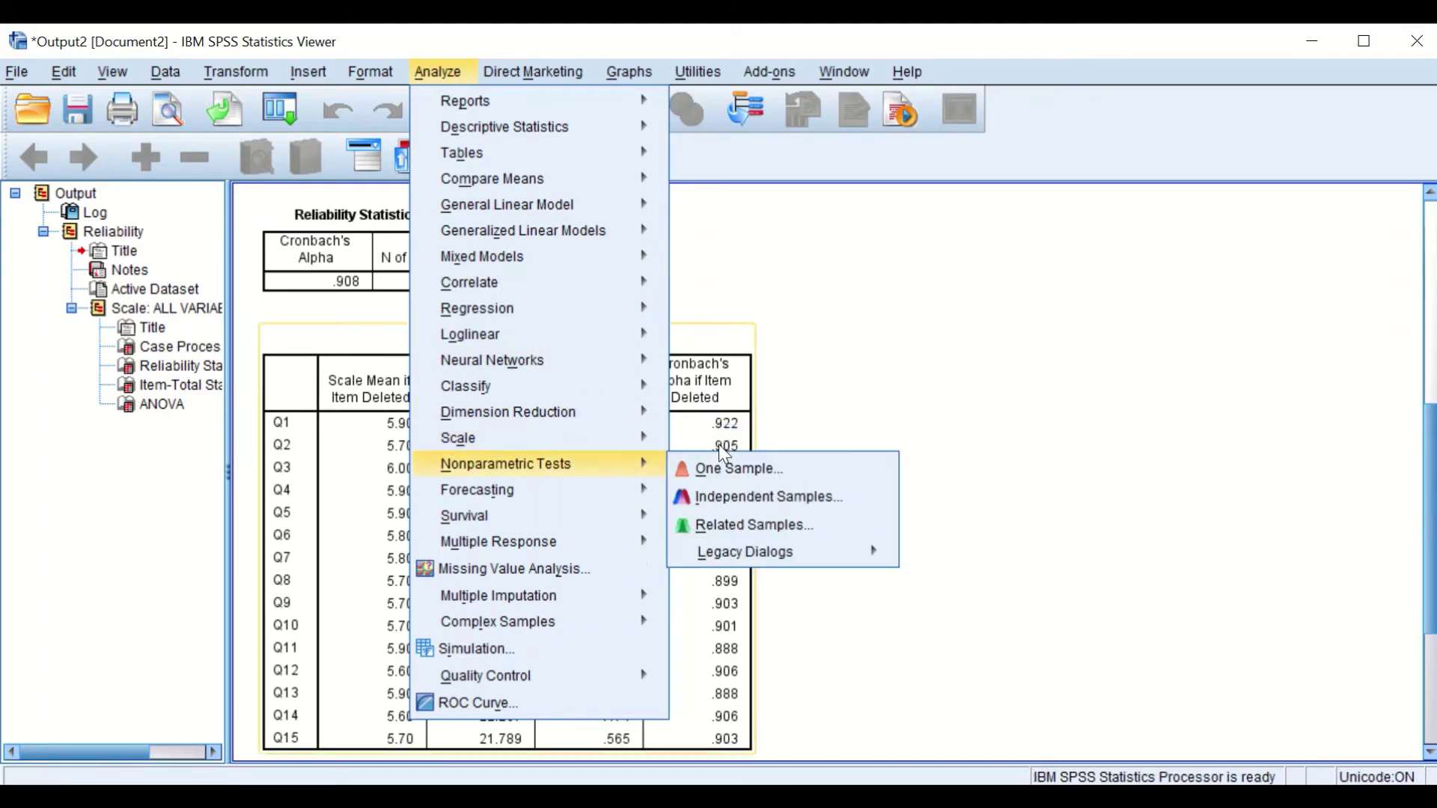
mouse_move(626, 435)
click(742, 441)
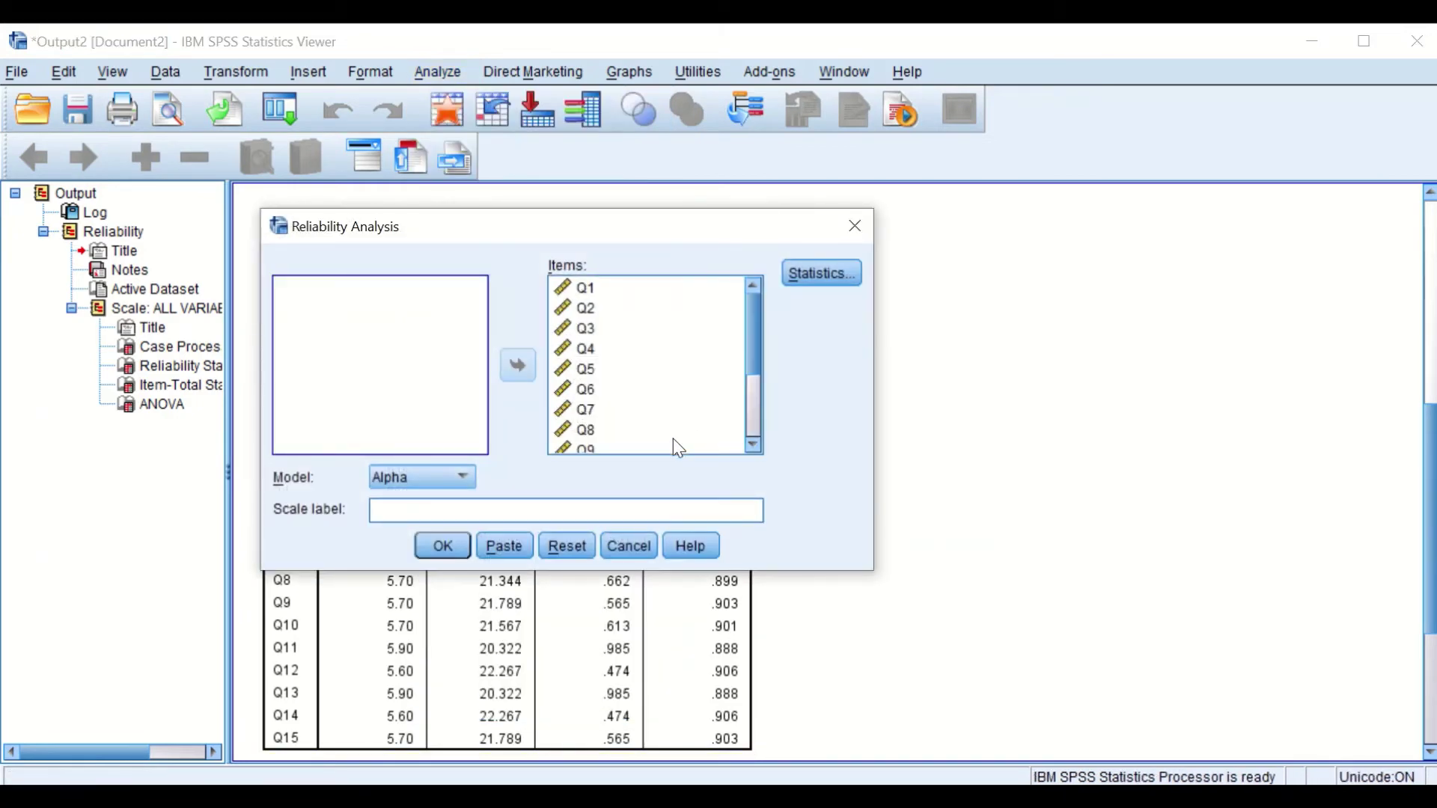
click(591, 289)
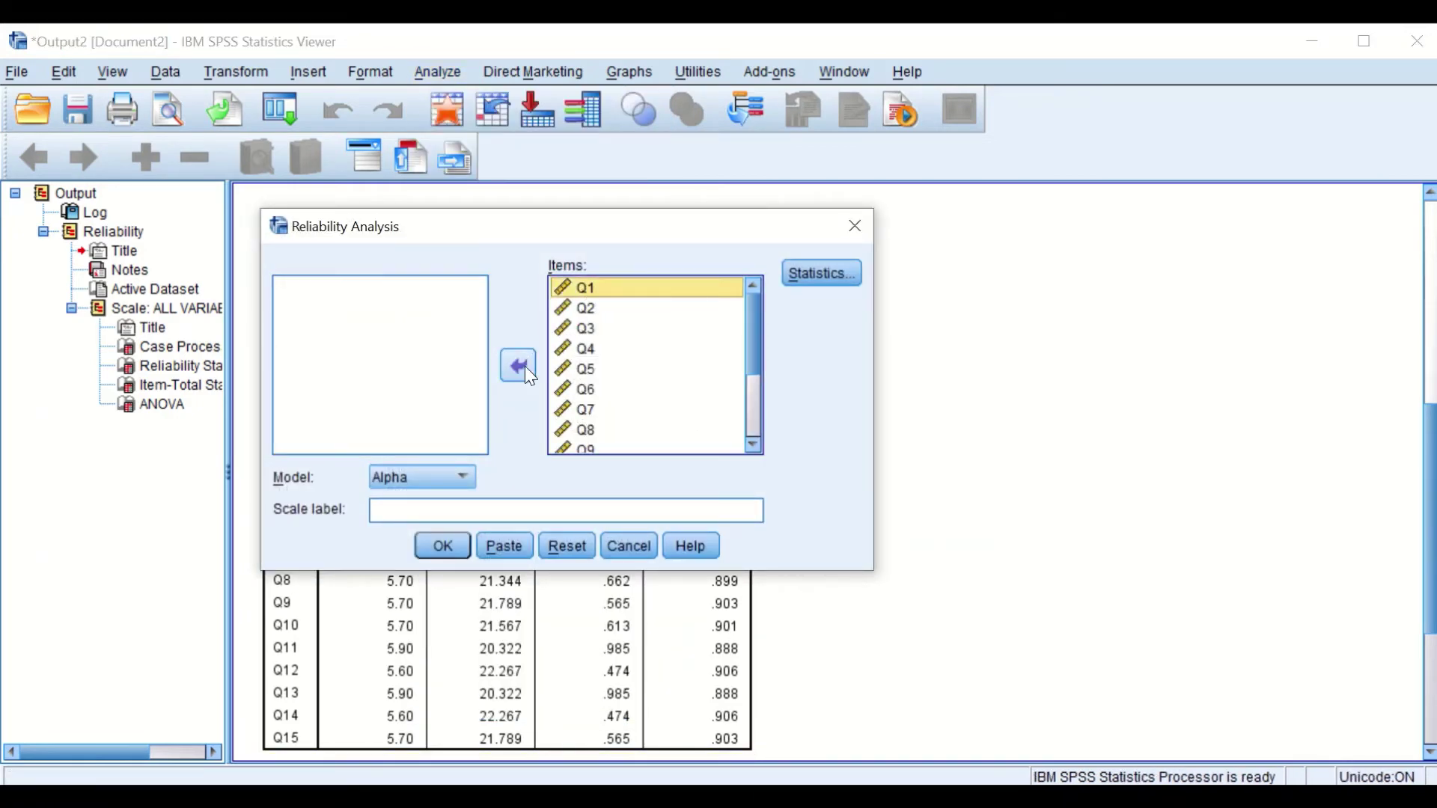
click(518, 365)
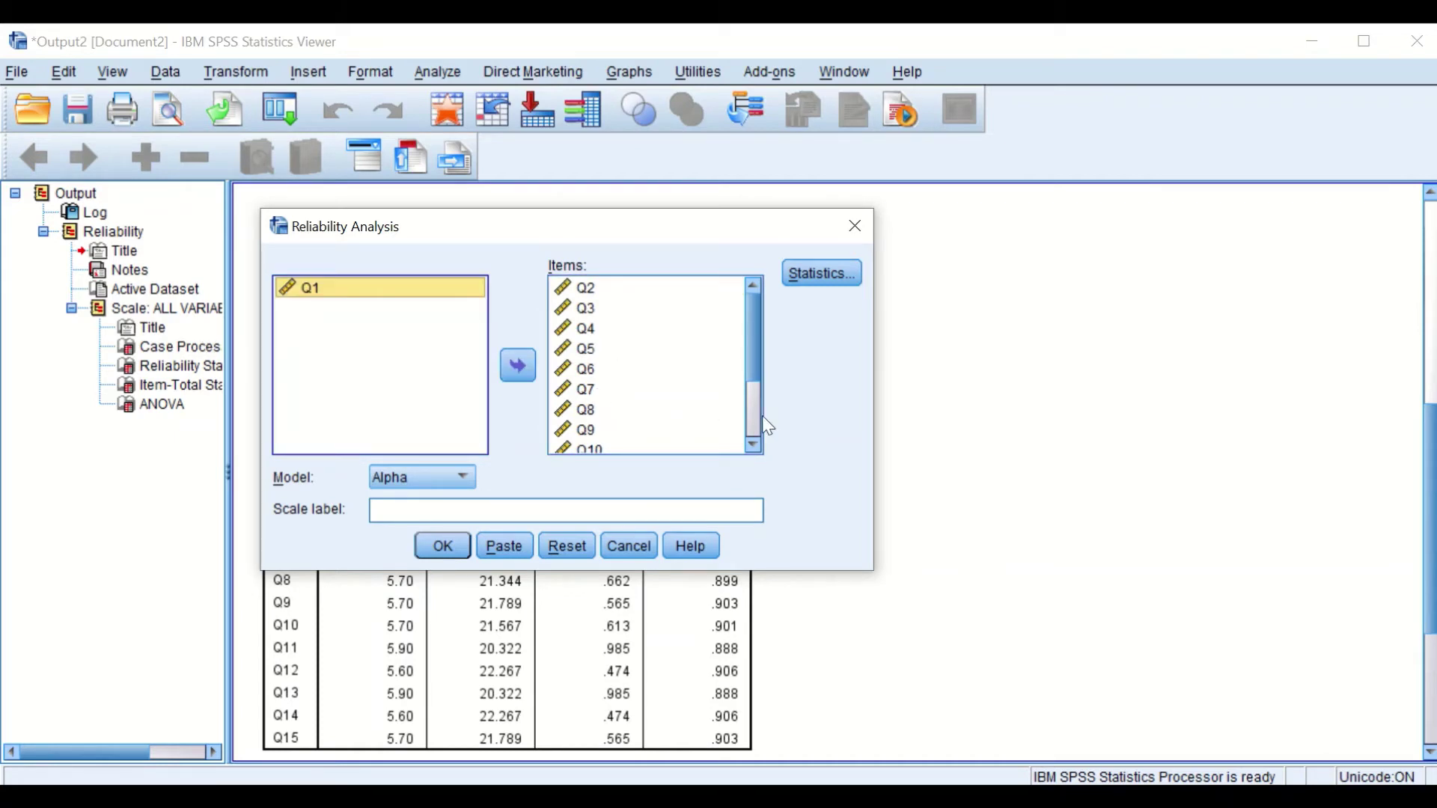
click(444, 550)
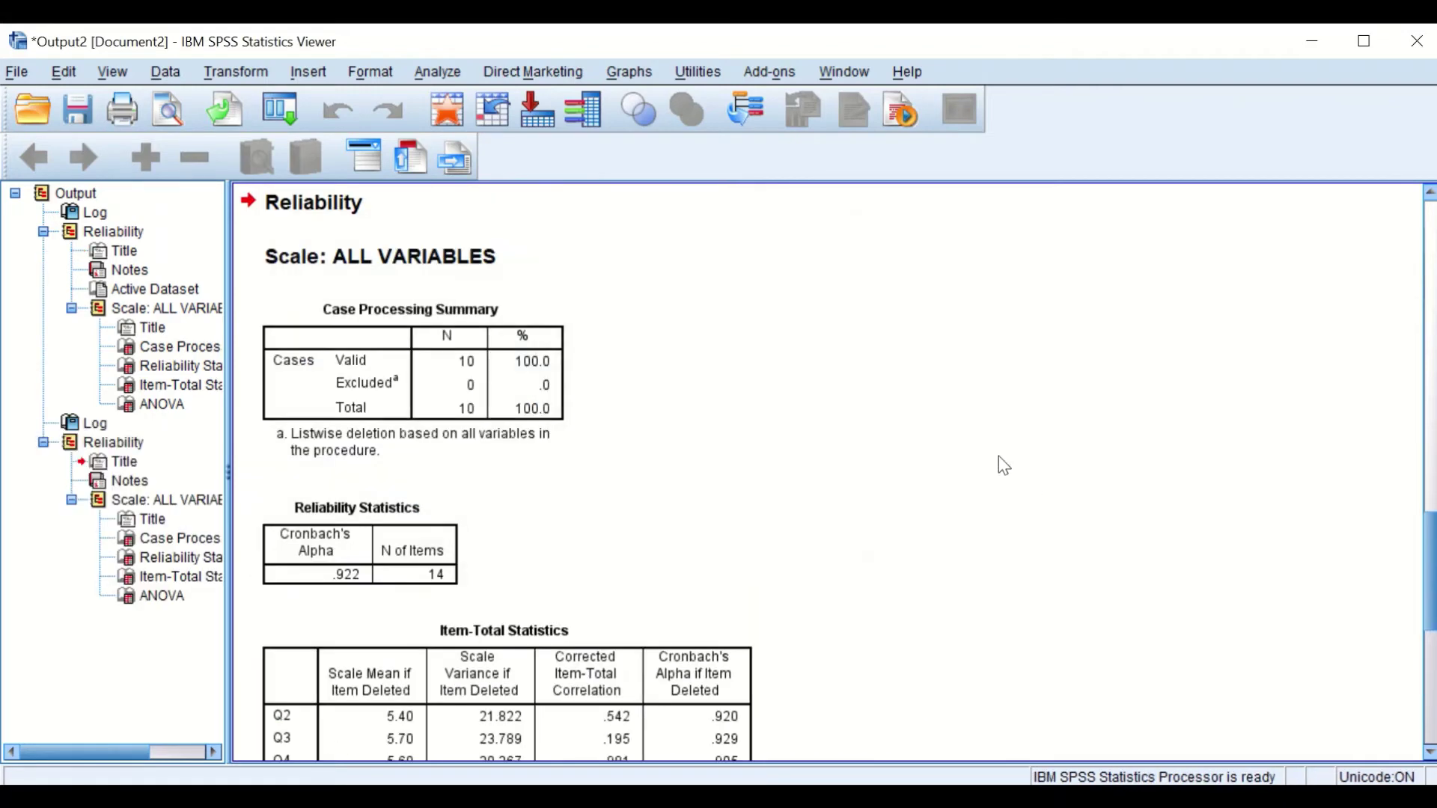
scroll(898, 443, down, 3)
scroll(533, 353, up, 4)
click(326, 518)
scroll(487, 479, down, 3)
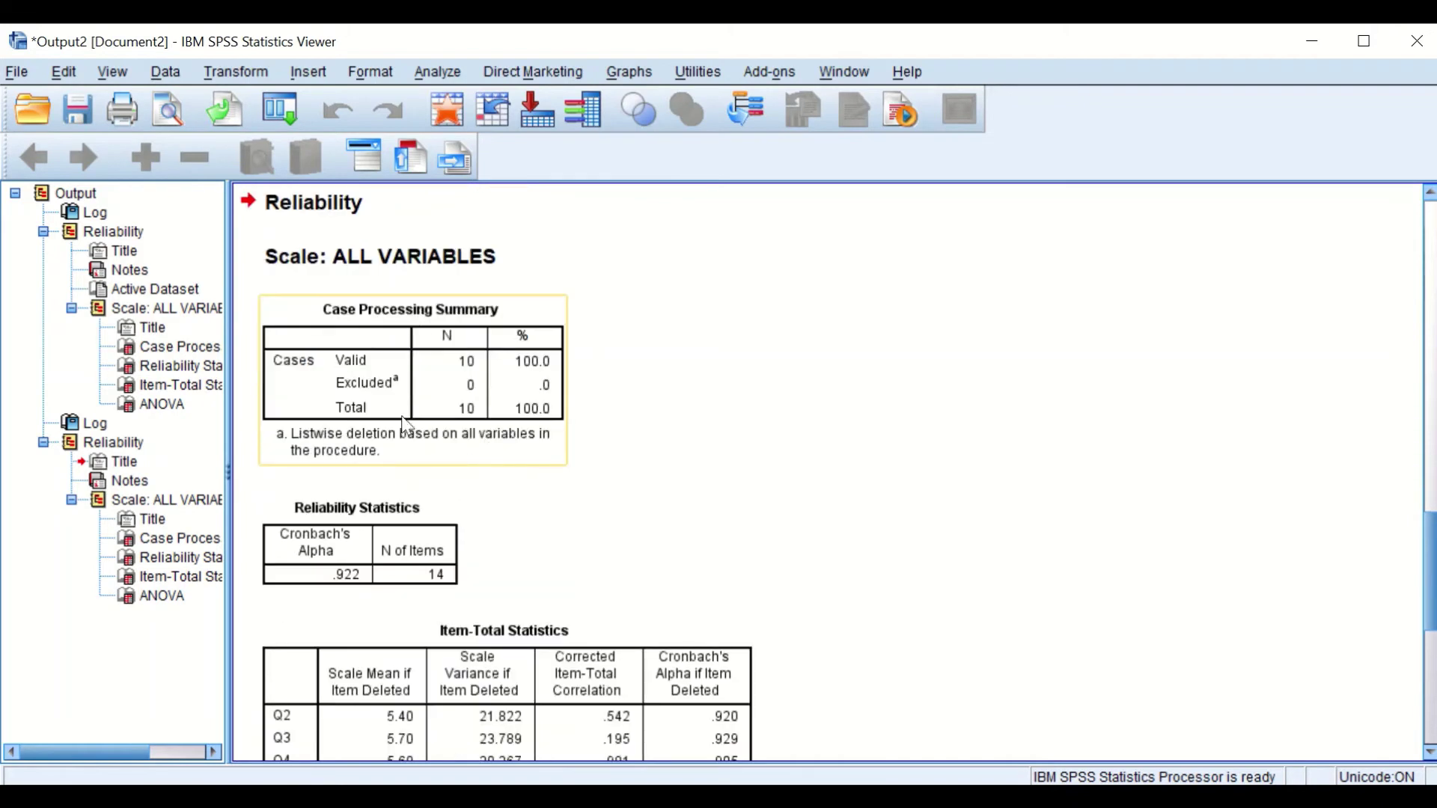
click(496, 480)
scroll(484, 567, down, 3)
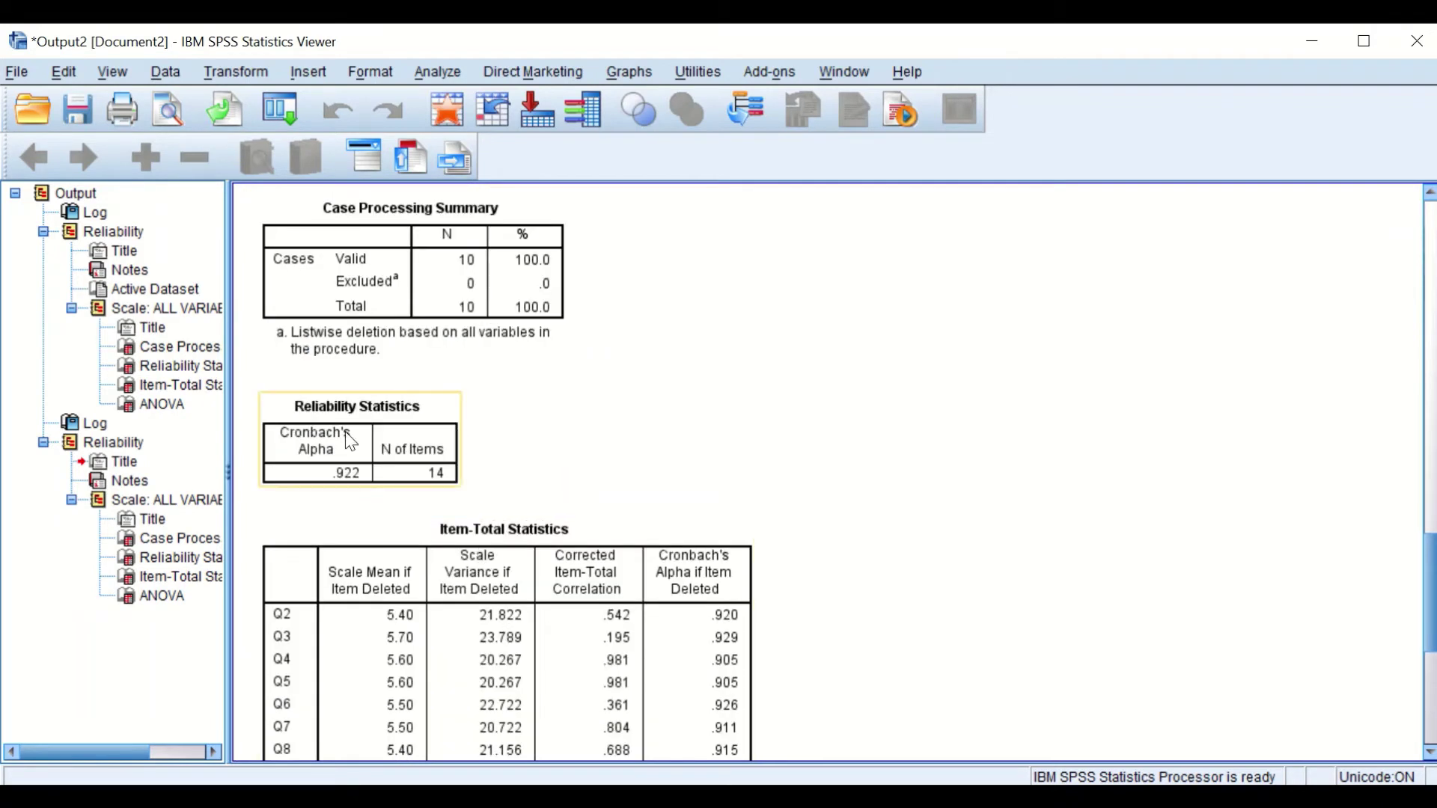
click(372, 458)
click(474, 460)
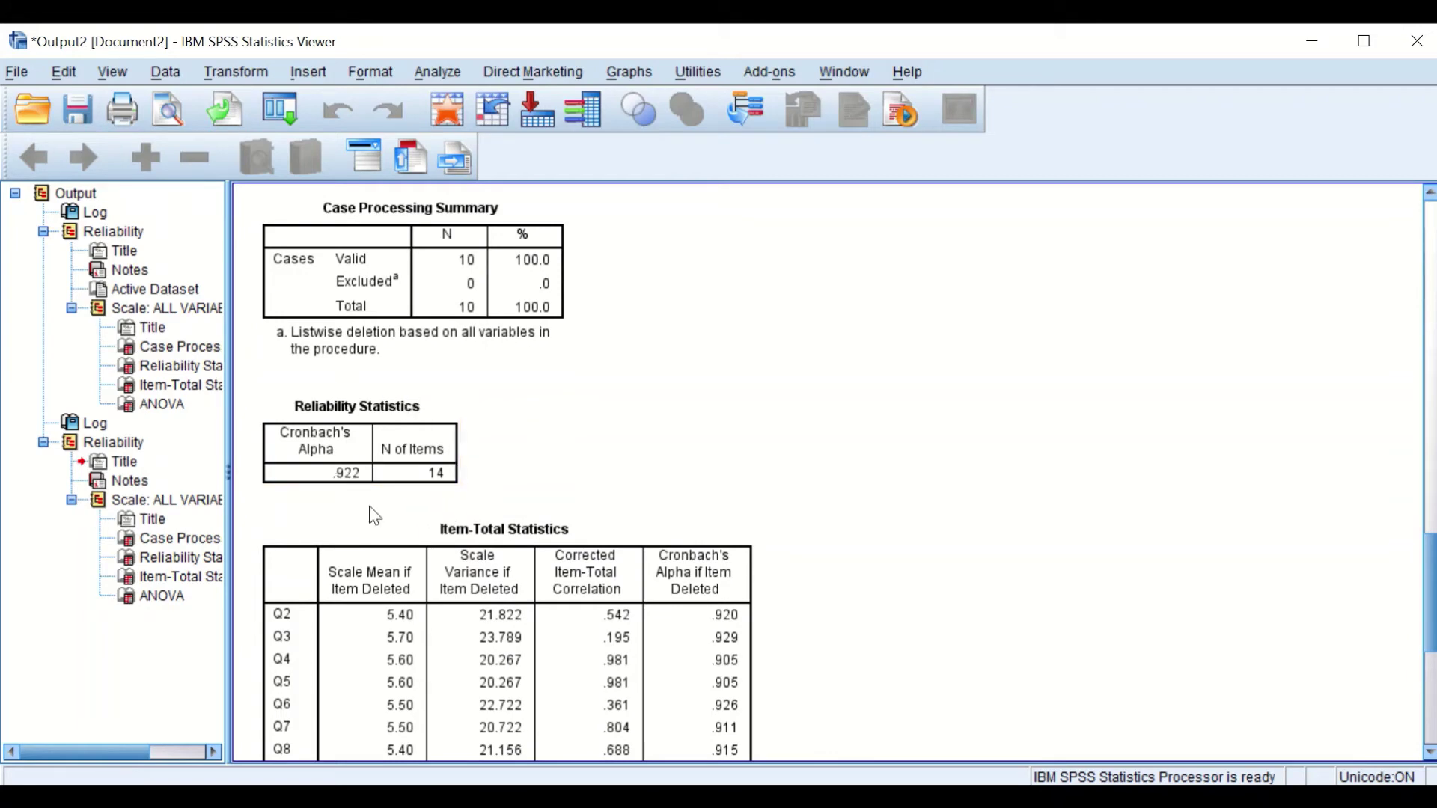
click(424, 445)
scroll(451, 488, up, 15)
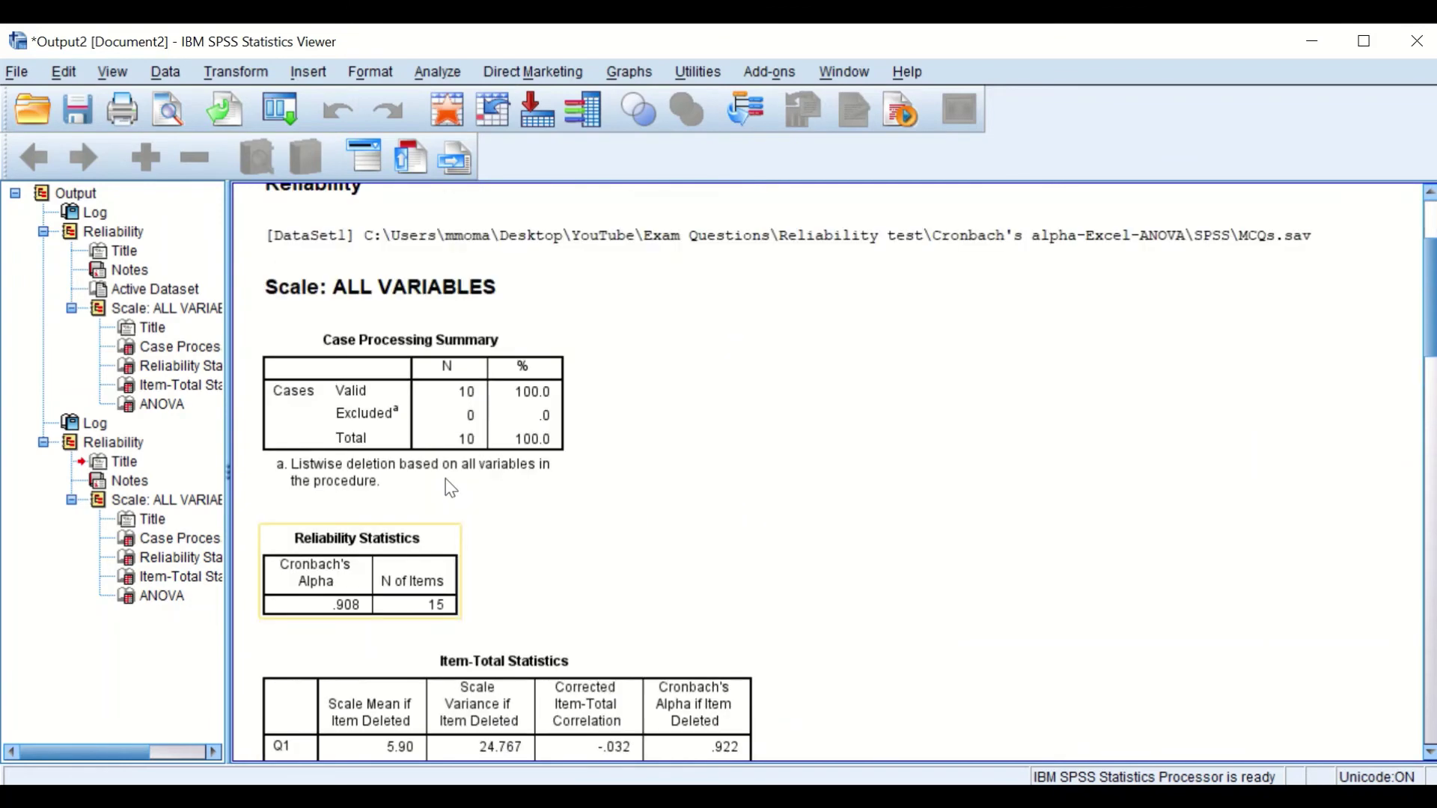
scroll(450, 488, down, 3)
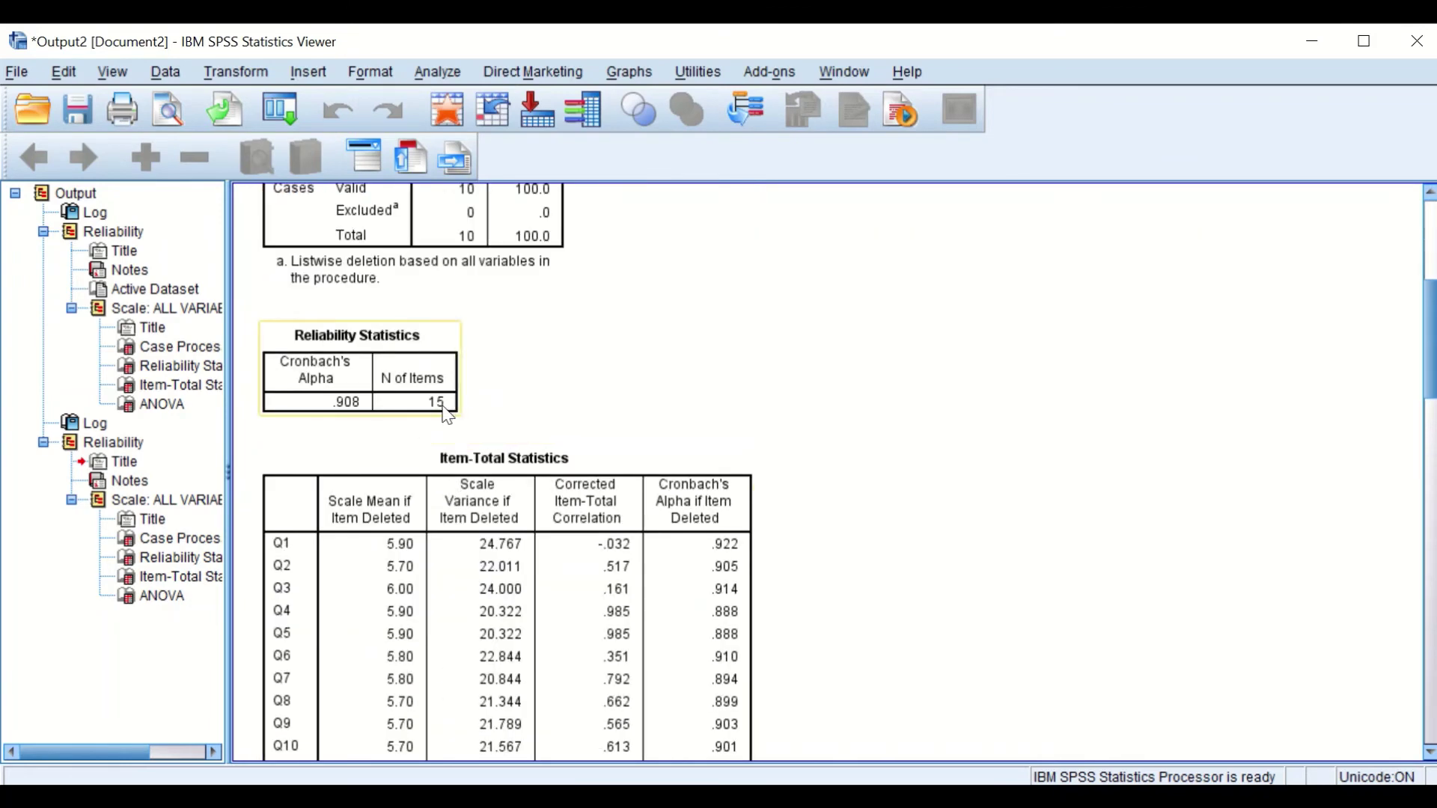
scroll(447, 415, down, 12)
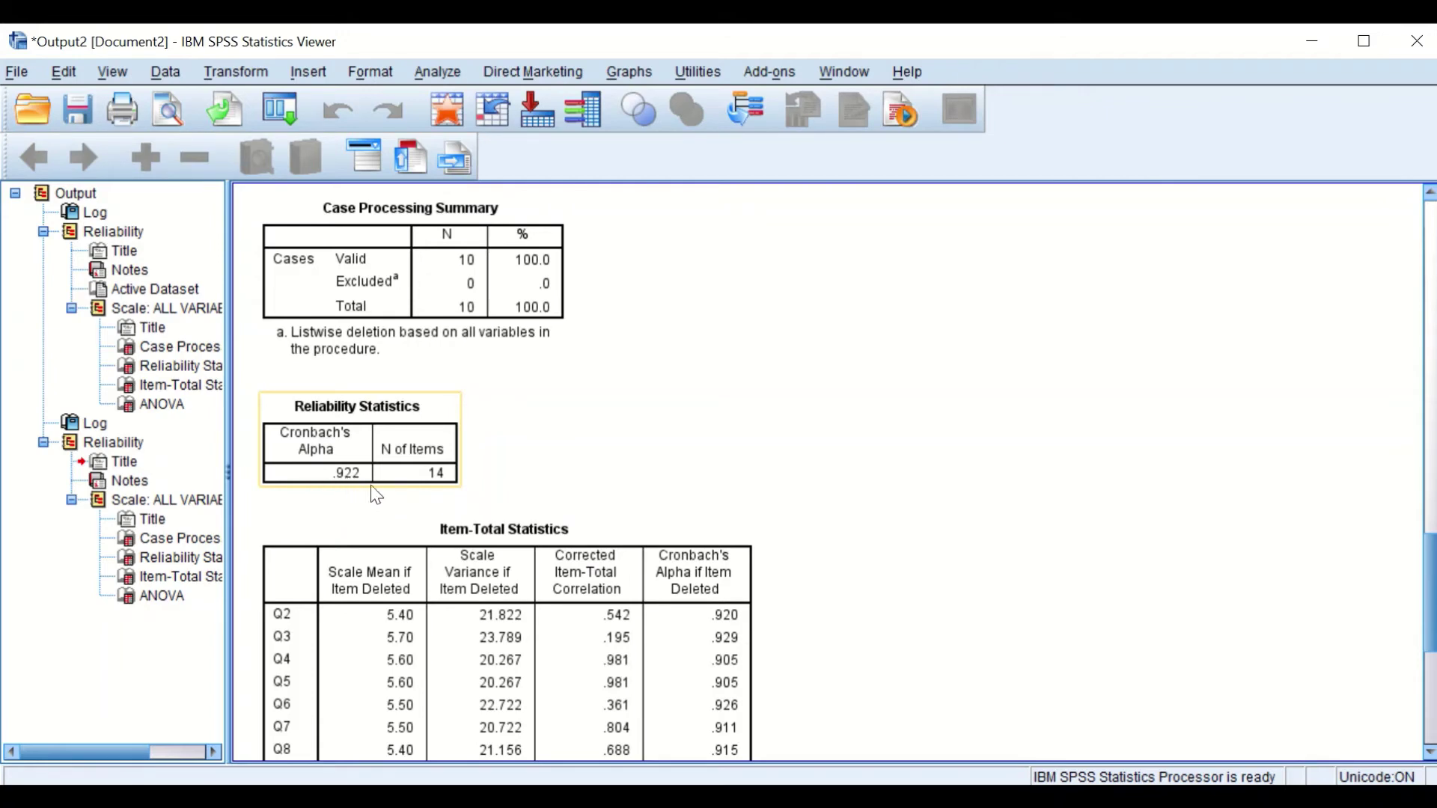
Scroll the Viewer output back up to the first, 15-item reliability analysis.
scroll(377, 496, up, 15)
scroll(367, 491, down, 3)
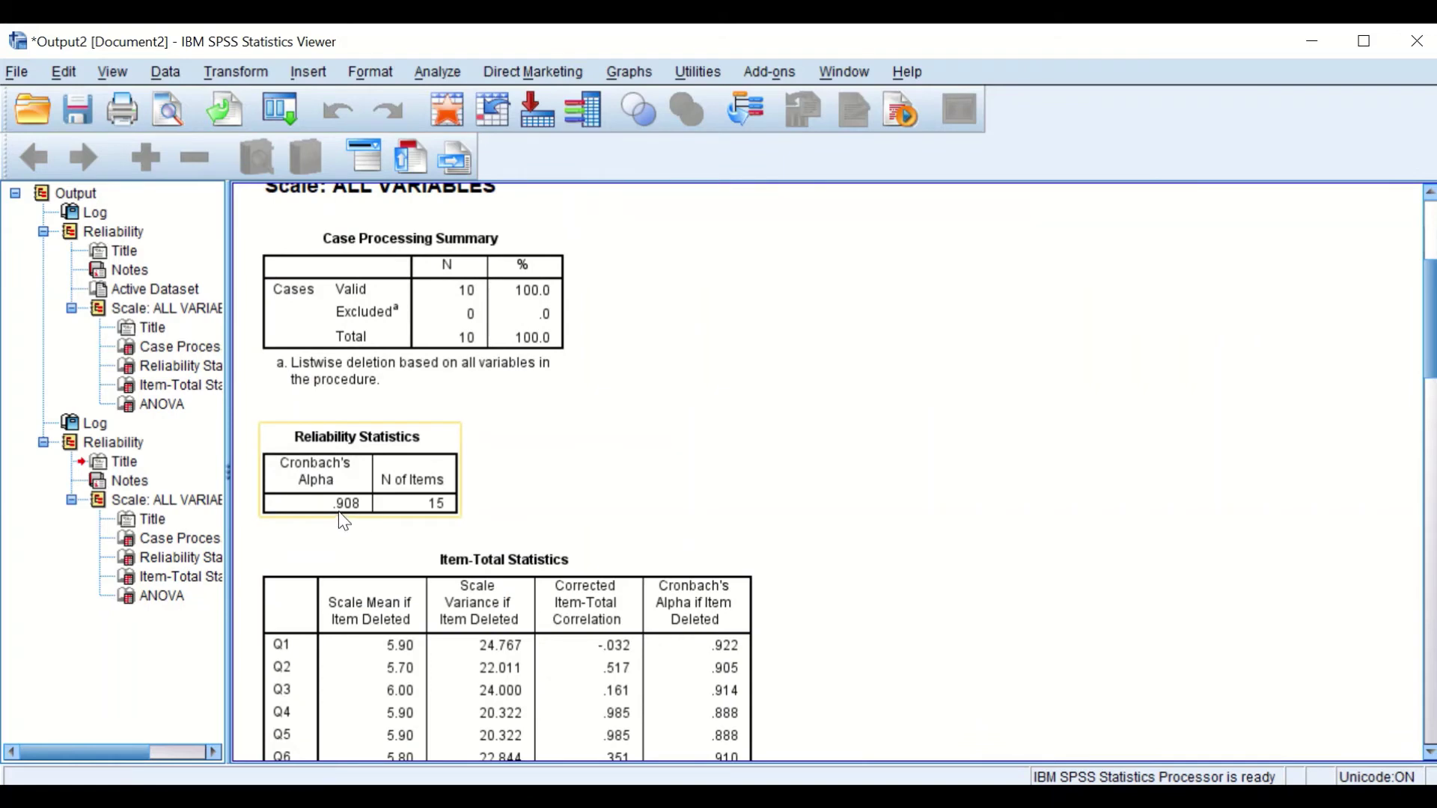
scroll(352, 514, down, 15)
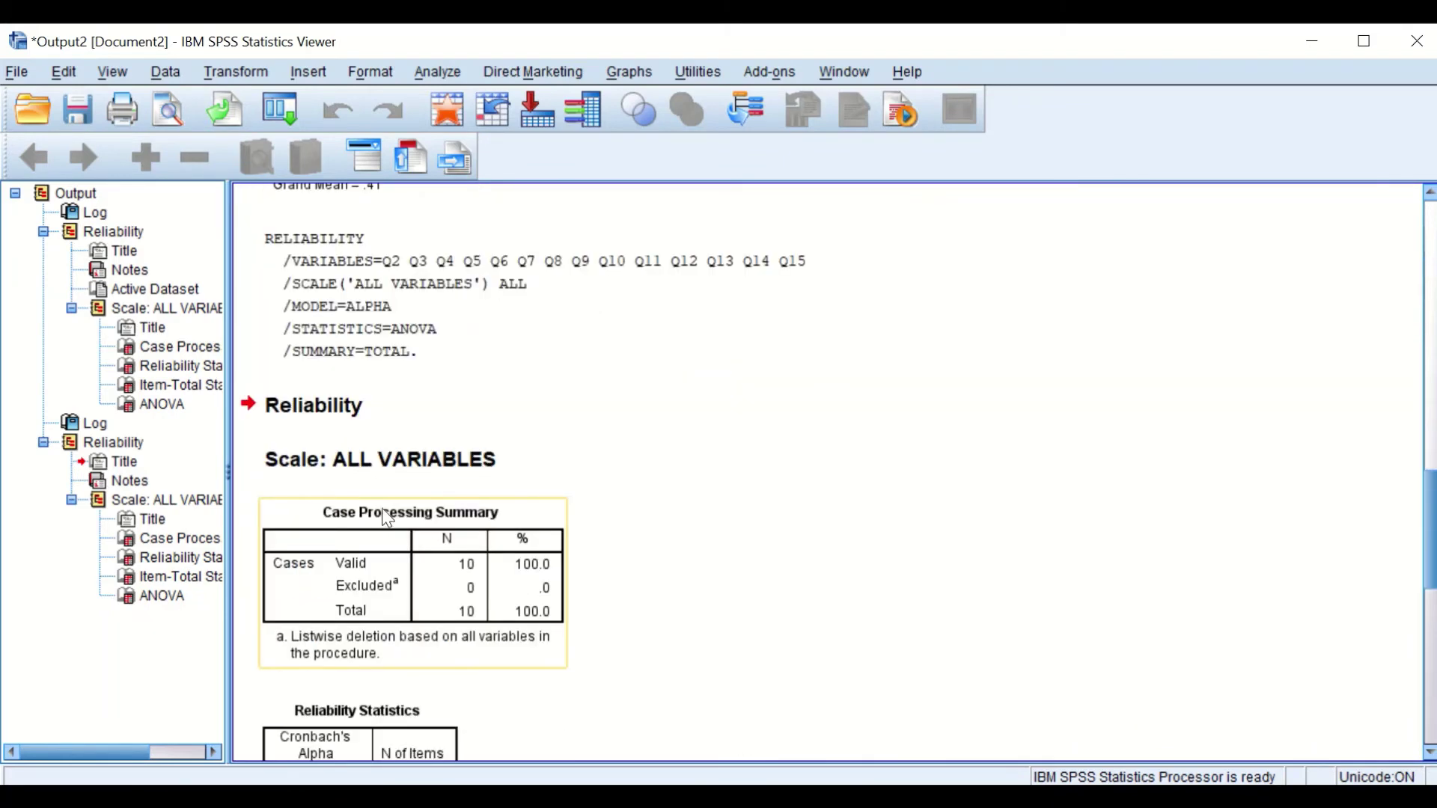
scroll(389, 517, down, 5)
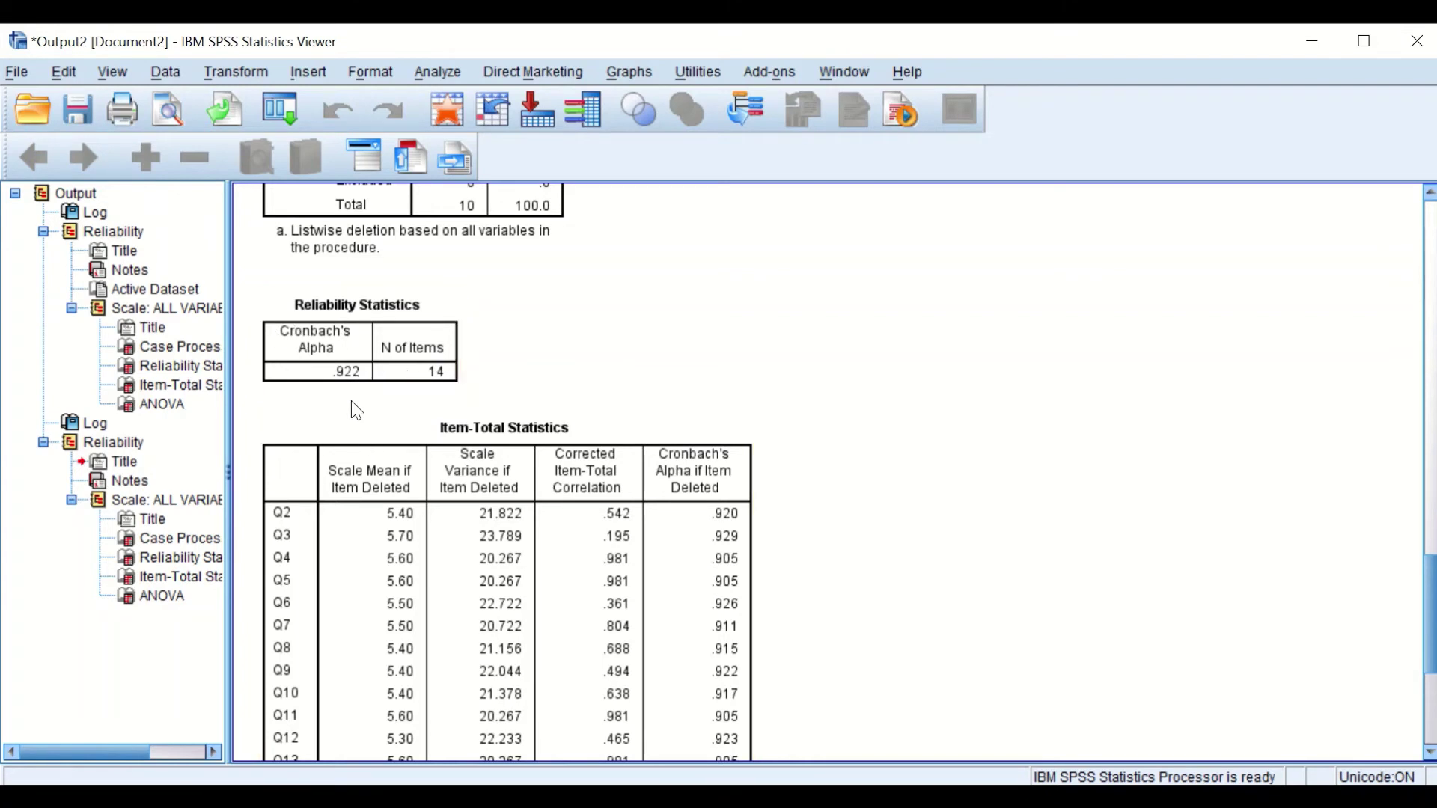
scroll(393, 408, down, 3)
scroll(460, 421, down, 2)
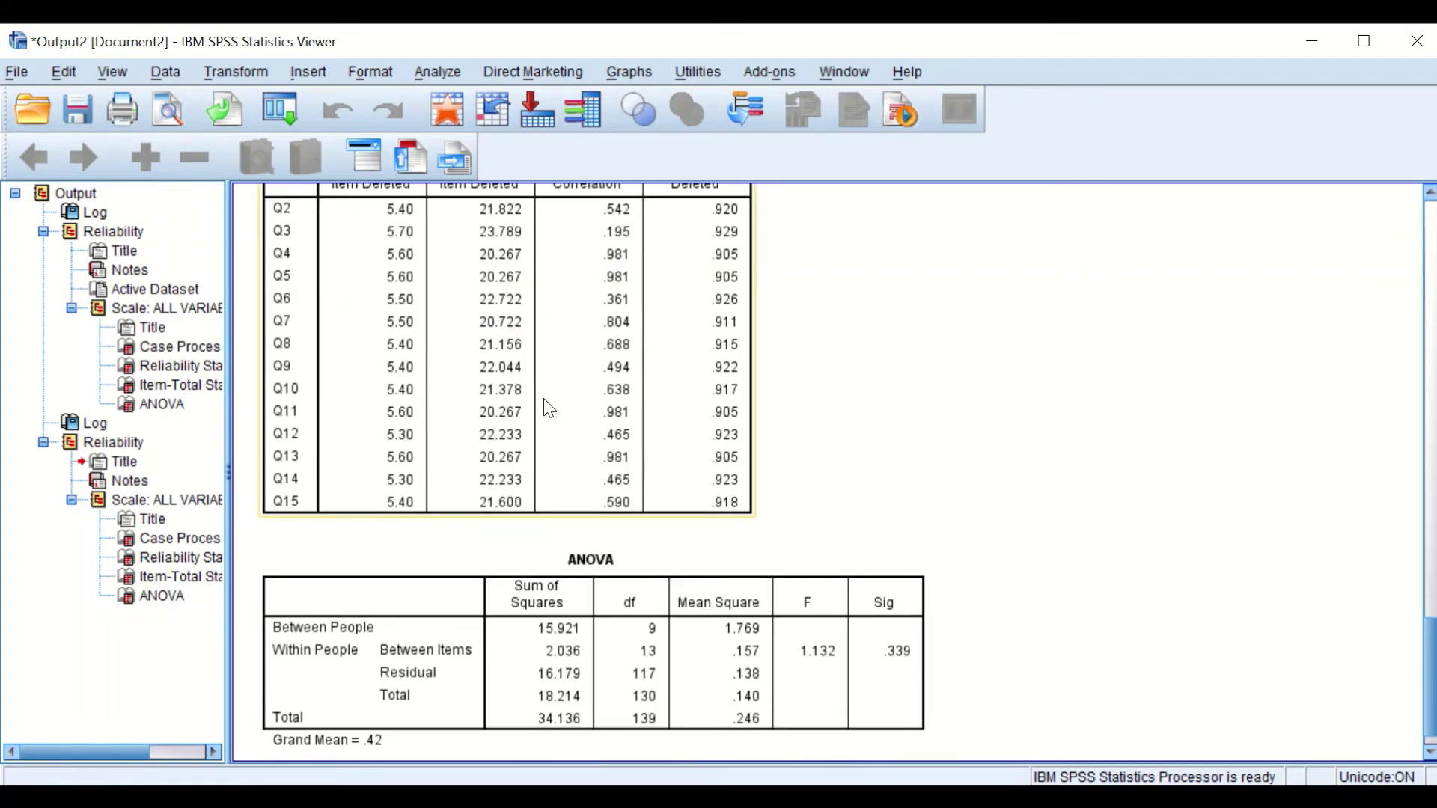
scroll(636, 381, up, 3)
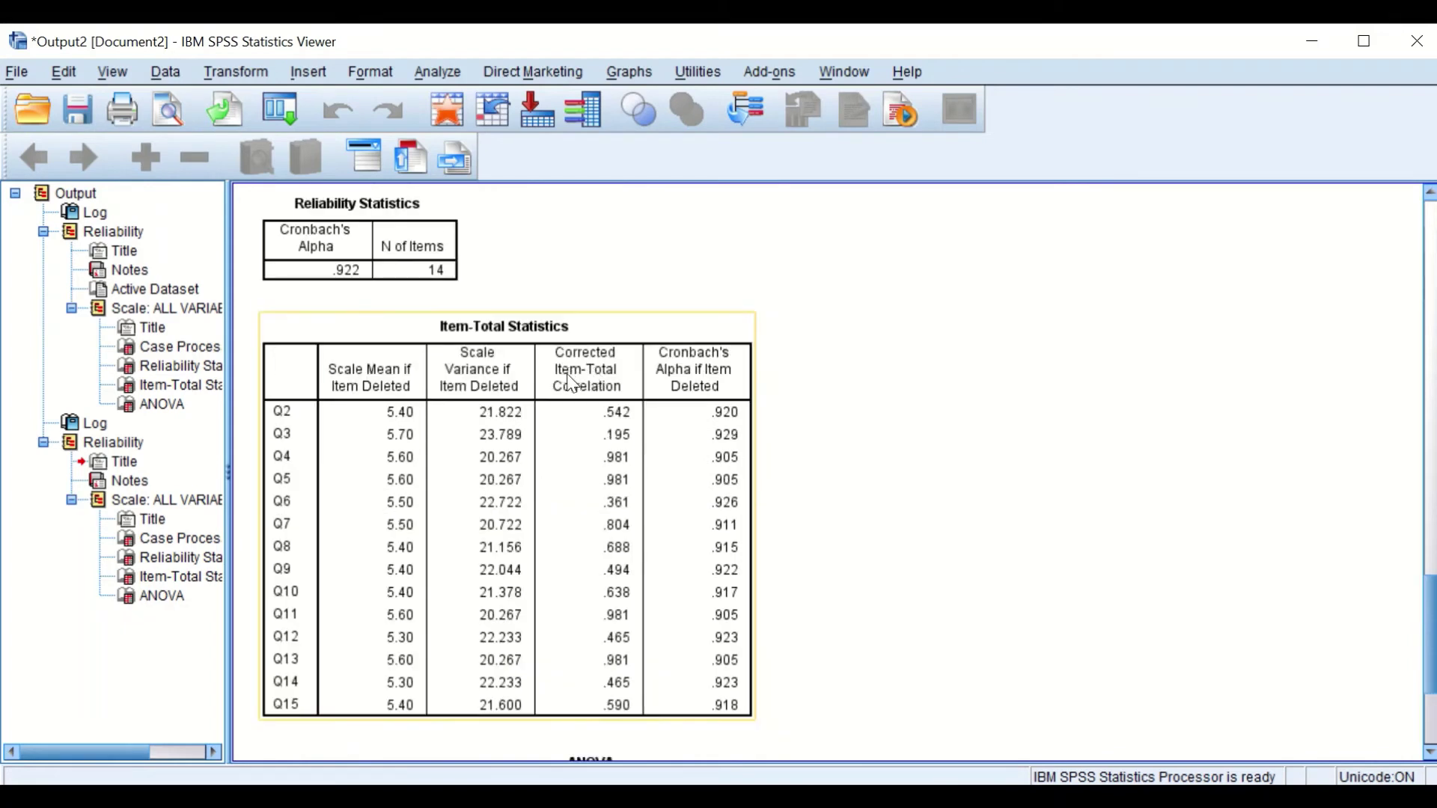
scroll(666, 443, up, 3)
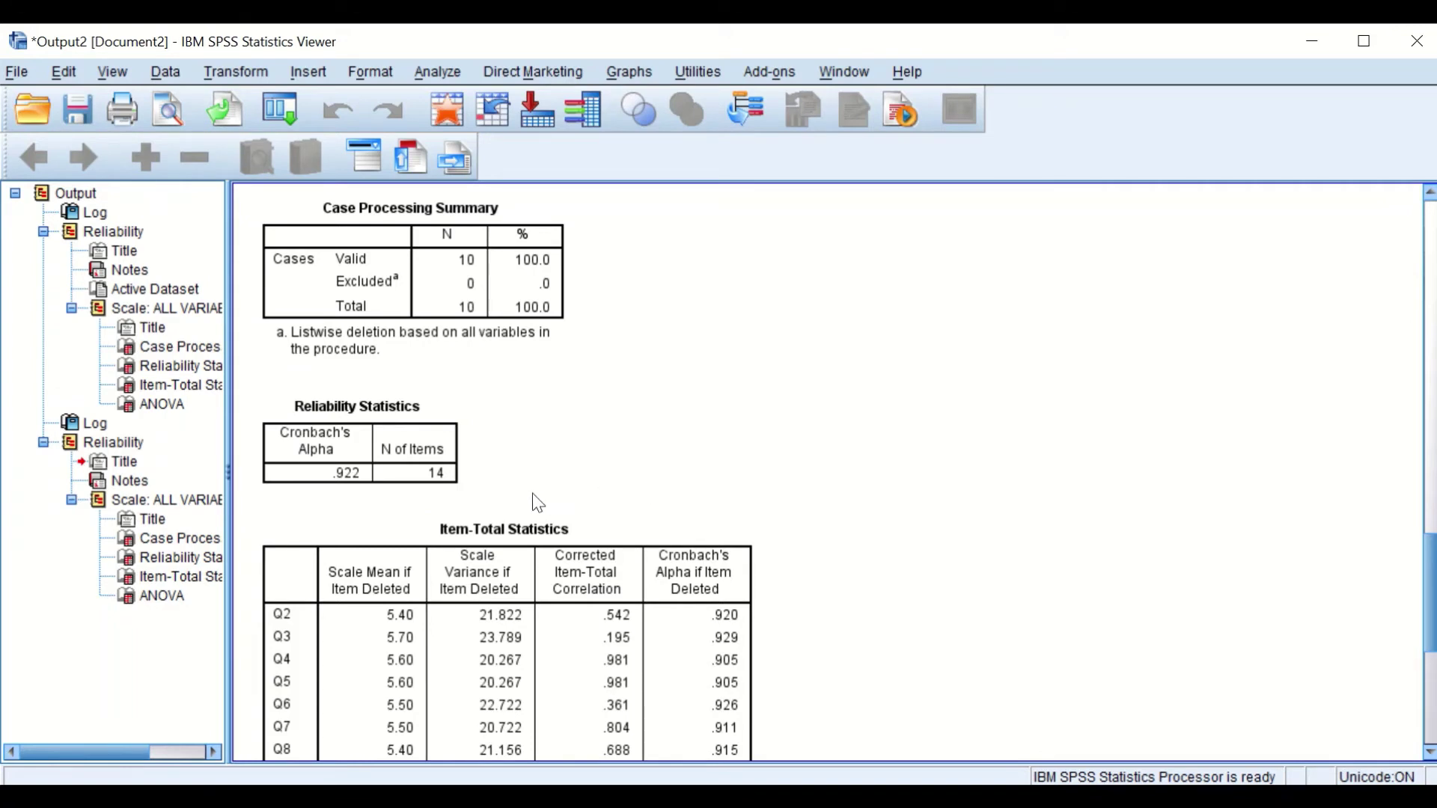
scroll(601, 497, up, 2)
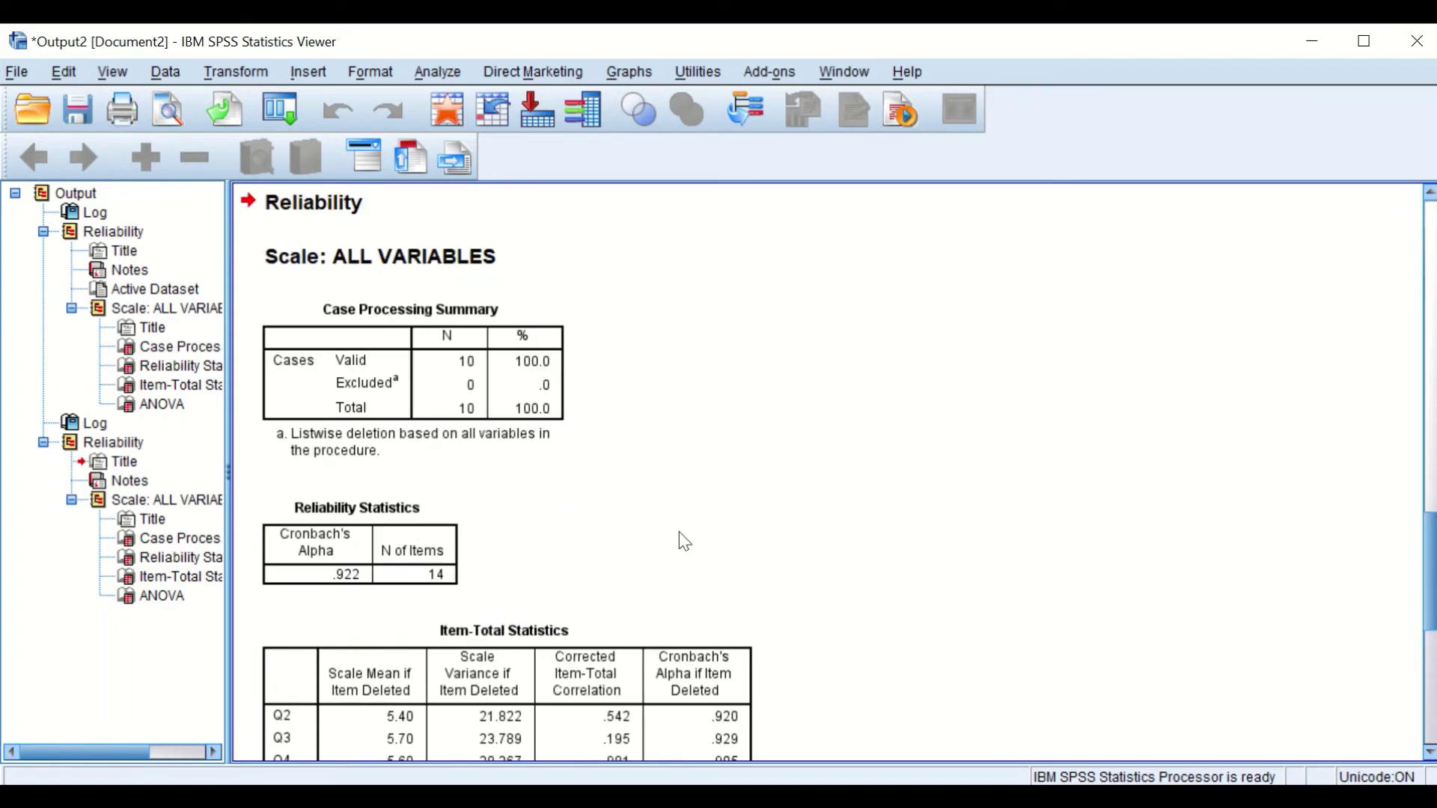
scroll(670, 606, up, 13)
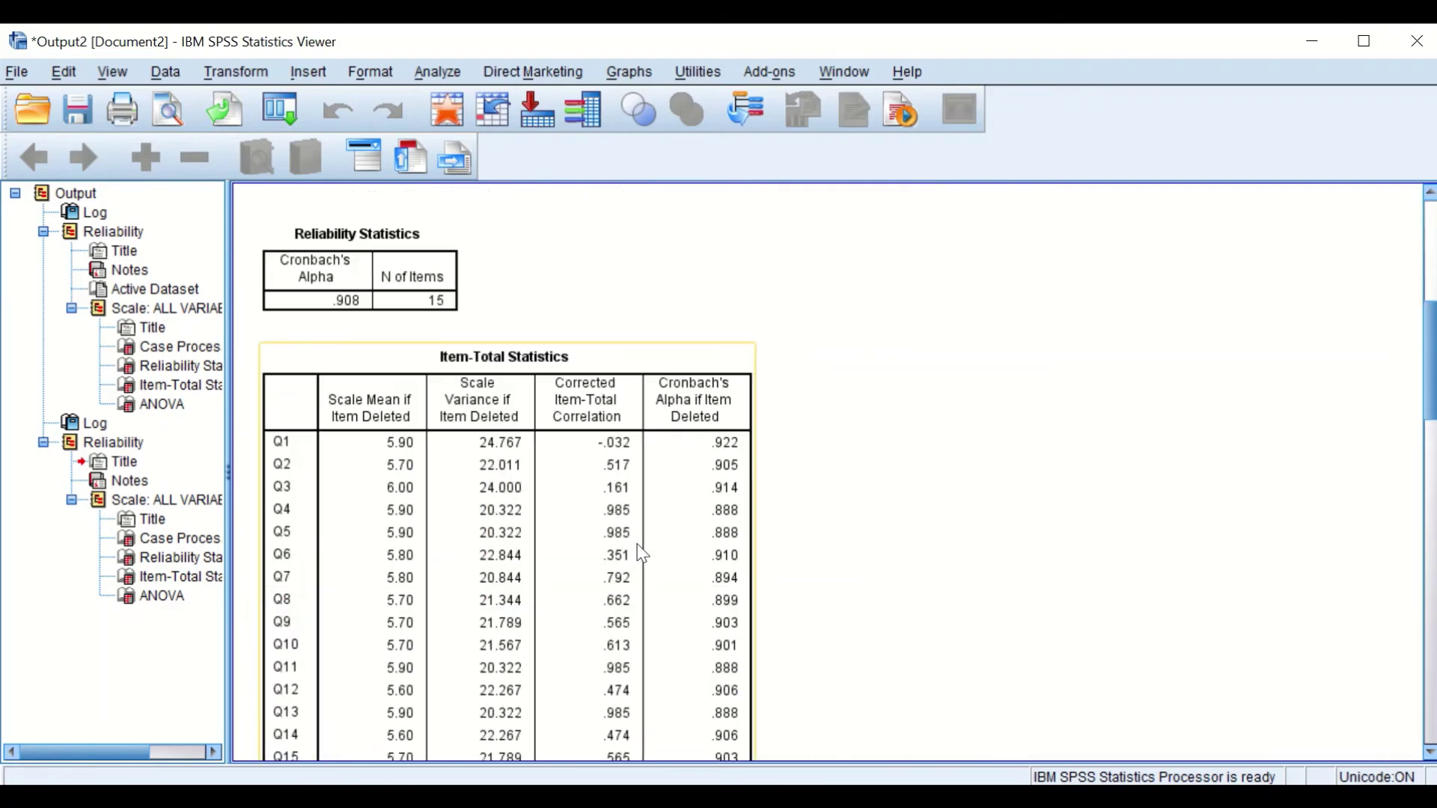
scroll(642, 554, up, 8)
scroll(690, 584, down, 4)
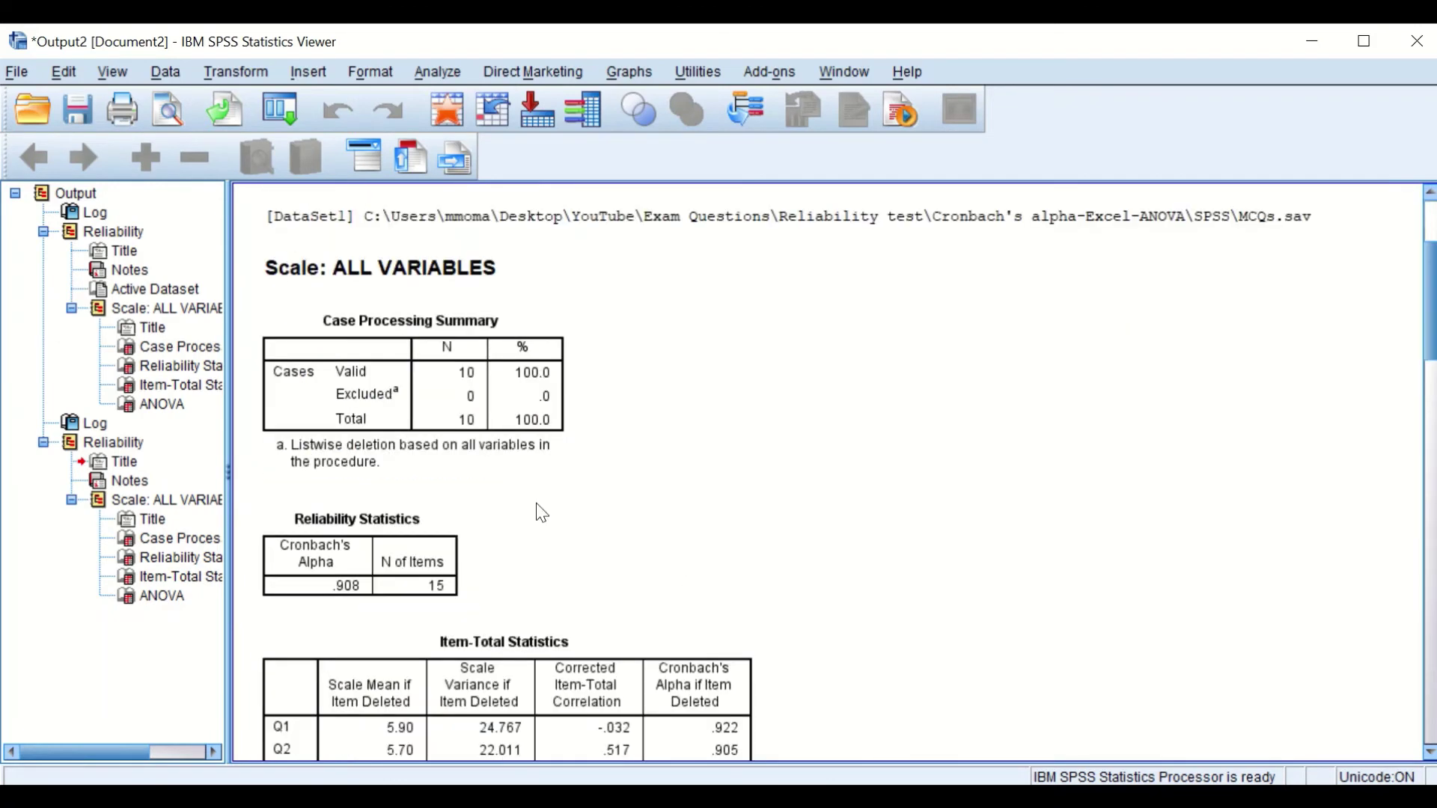
scroll(542, 513, down, 2)
Select the 15-item Reliability Statistics table (alpha .908) and the Case Processing Summary table.
click(440, 470)
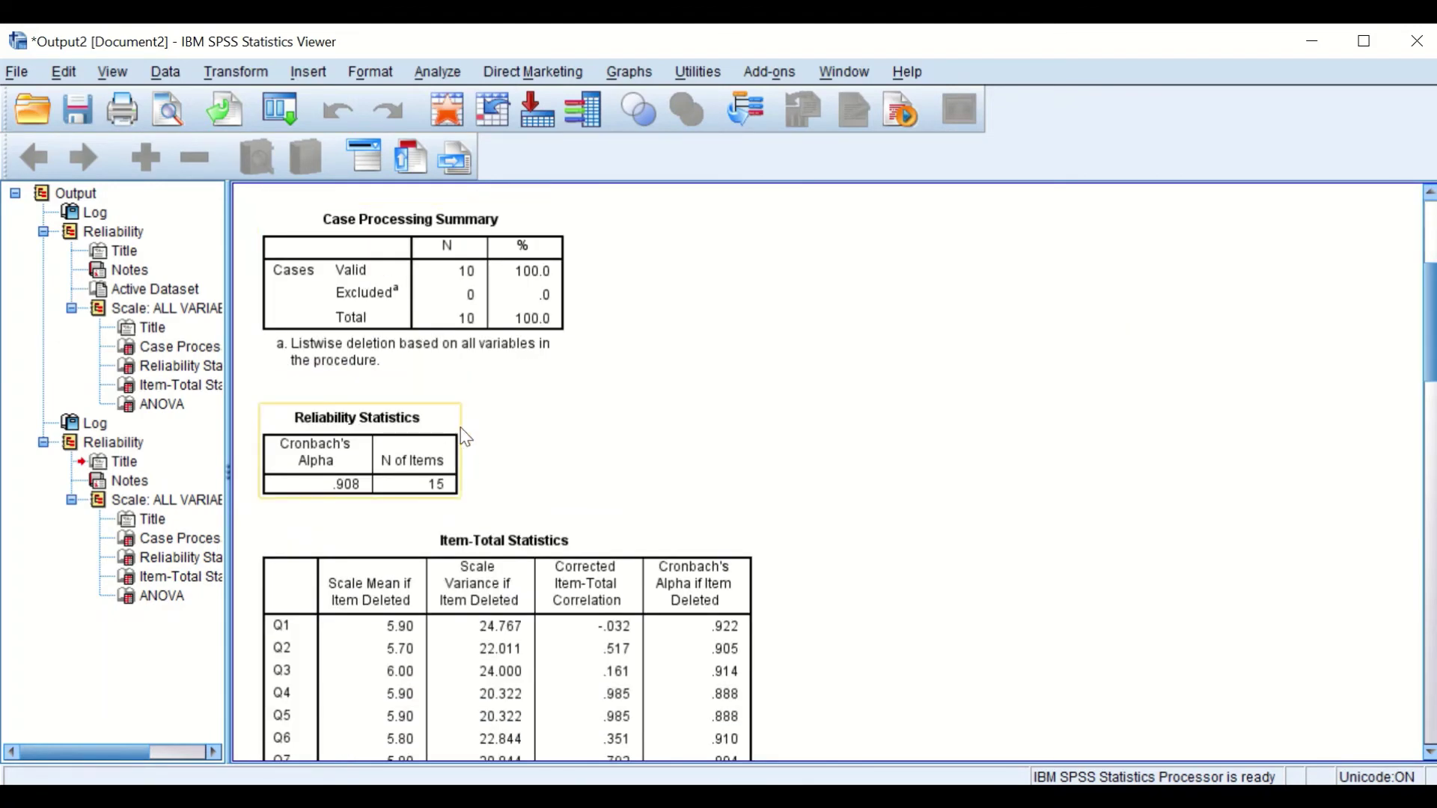
scroll(472, 438, down, 2)
scroll(524, 446, up, 4)
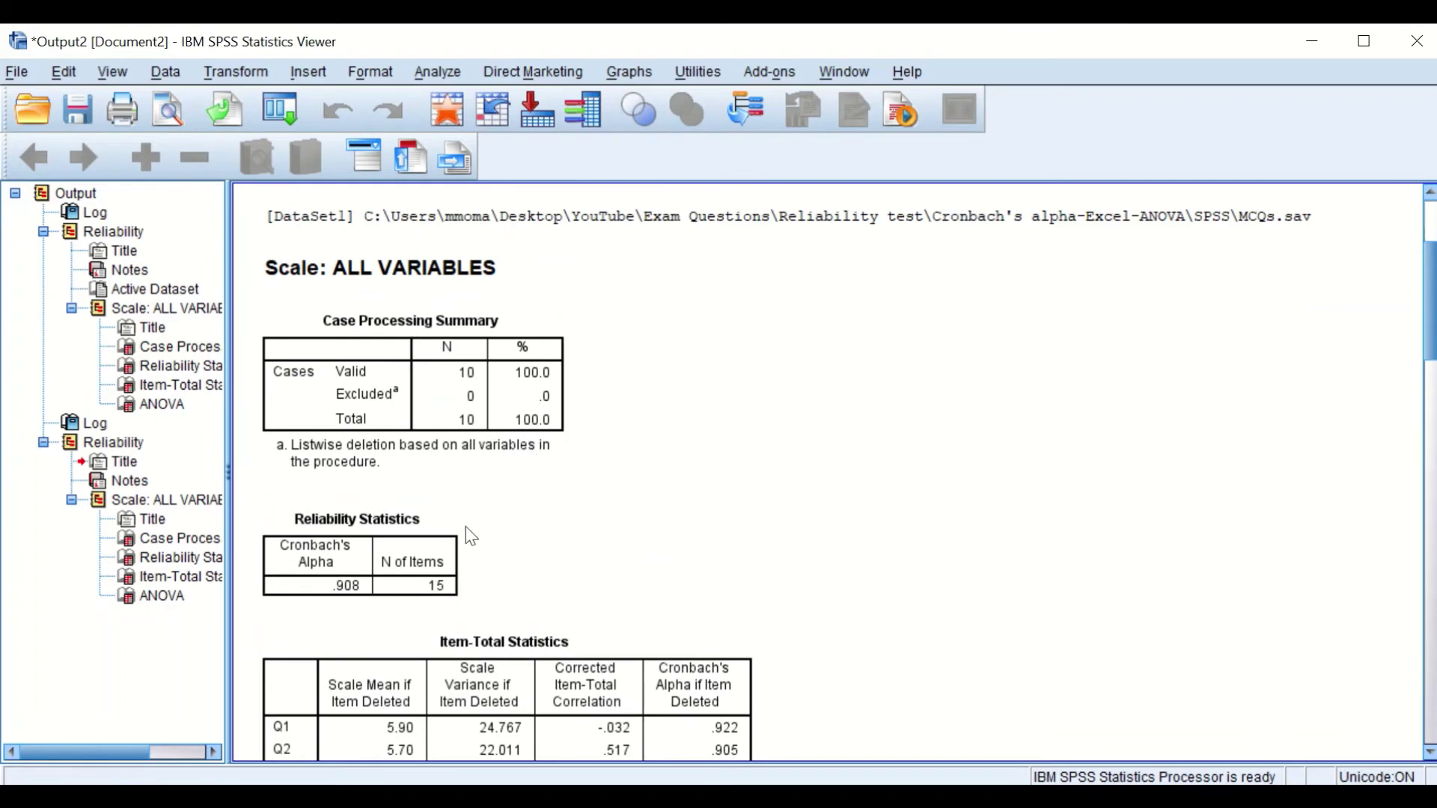
click(433, 575)
click(932, 496)
click(482, 346)
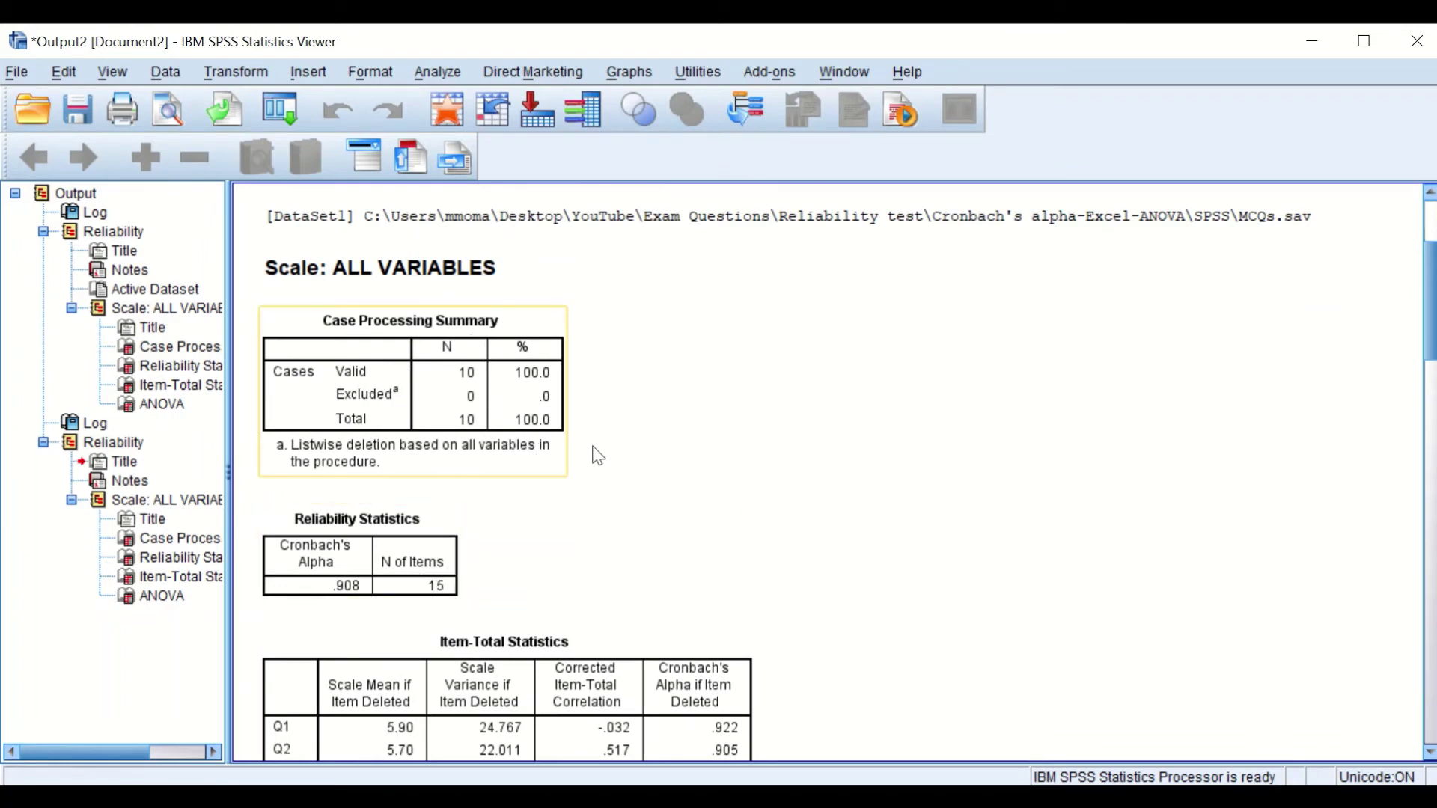
Scroll down past Item-Total Statistics to the 15-item ANOVA table.
scroll(598, 456, down, 10)
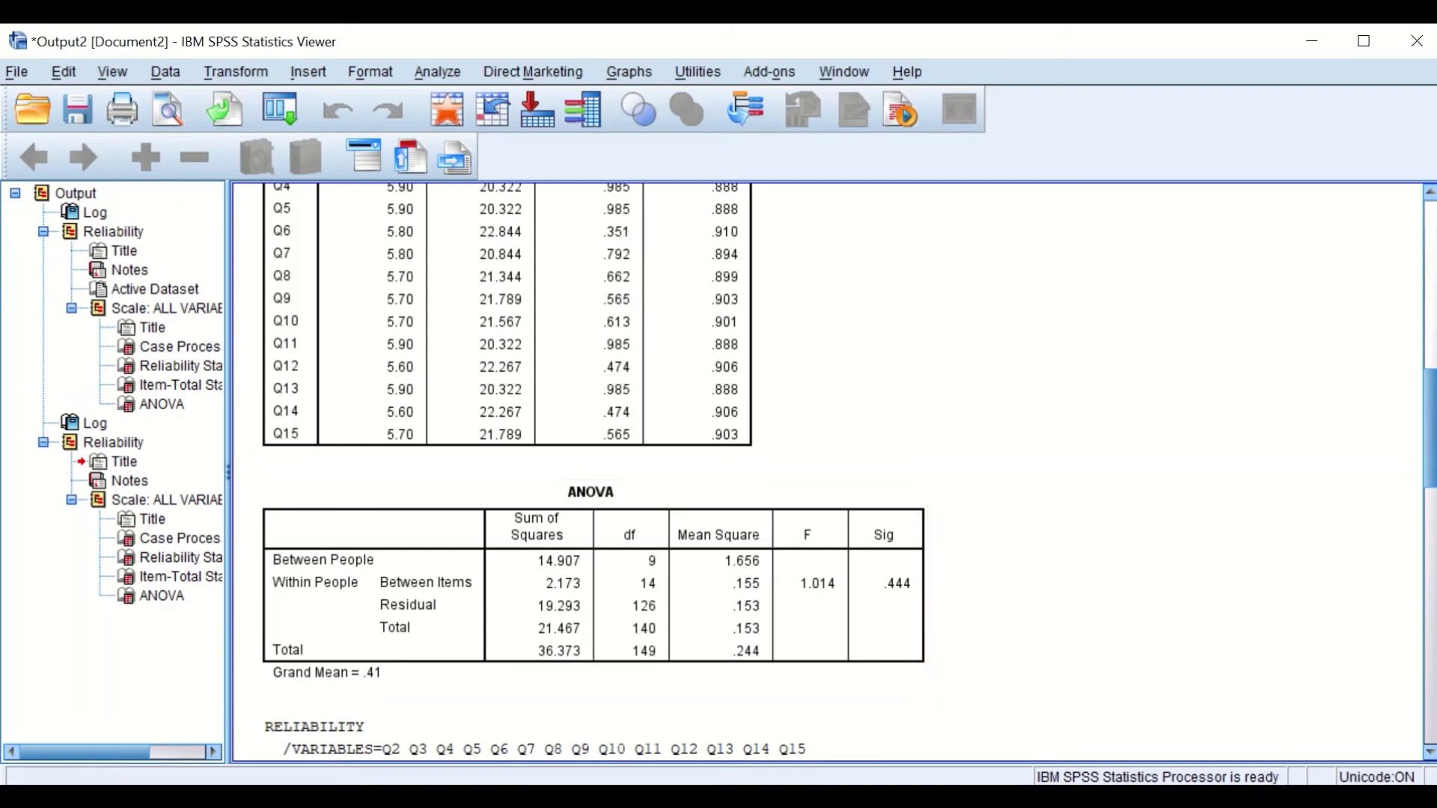
Launch Windows Calculator by searching 'cal' and move it off the ANOVA values.
key(super+s)
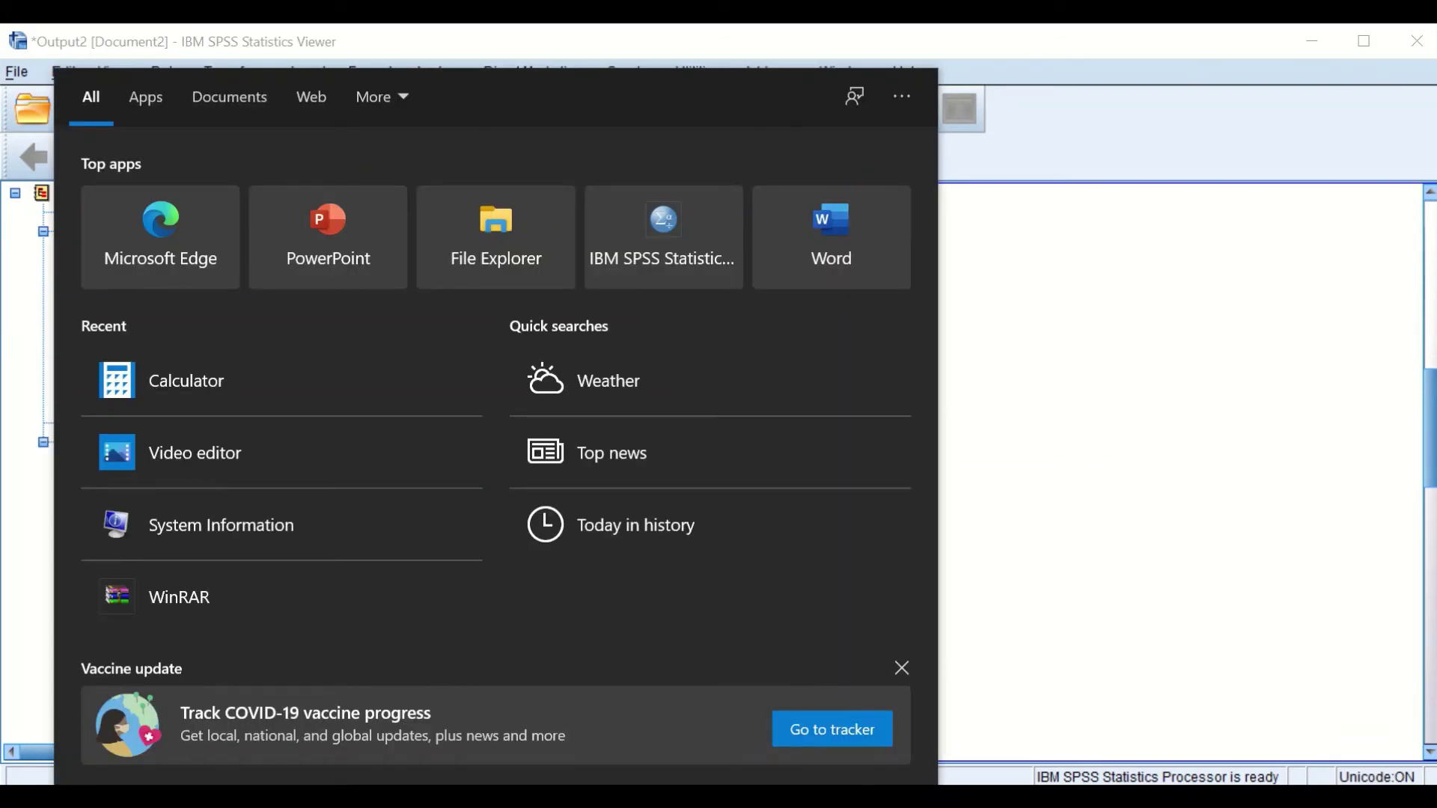
text(cal)
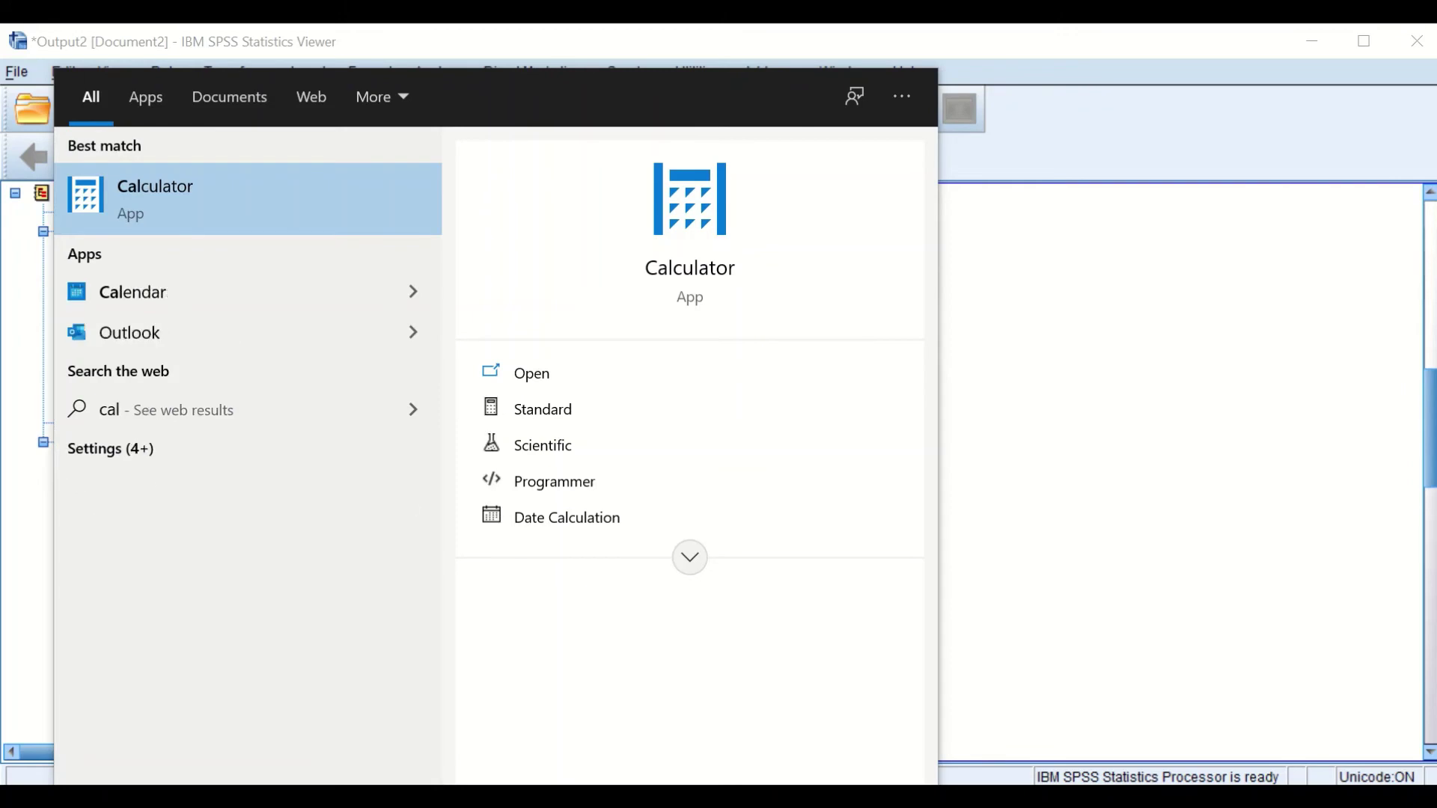
click(695, 279)
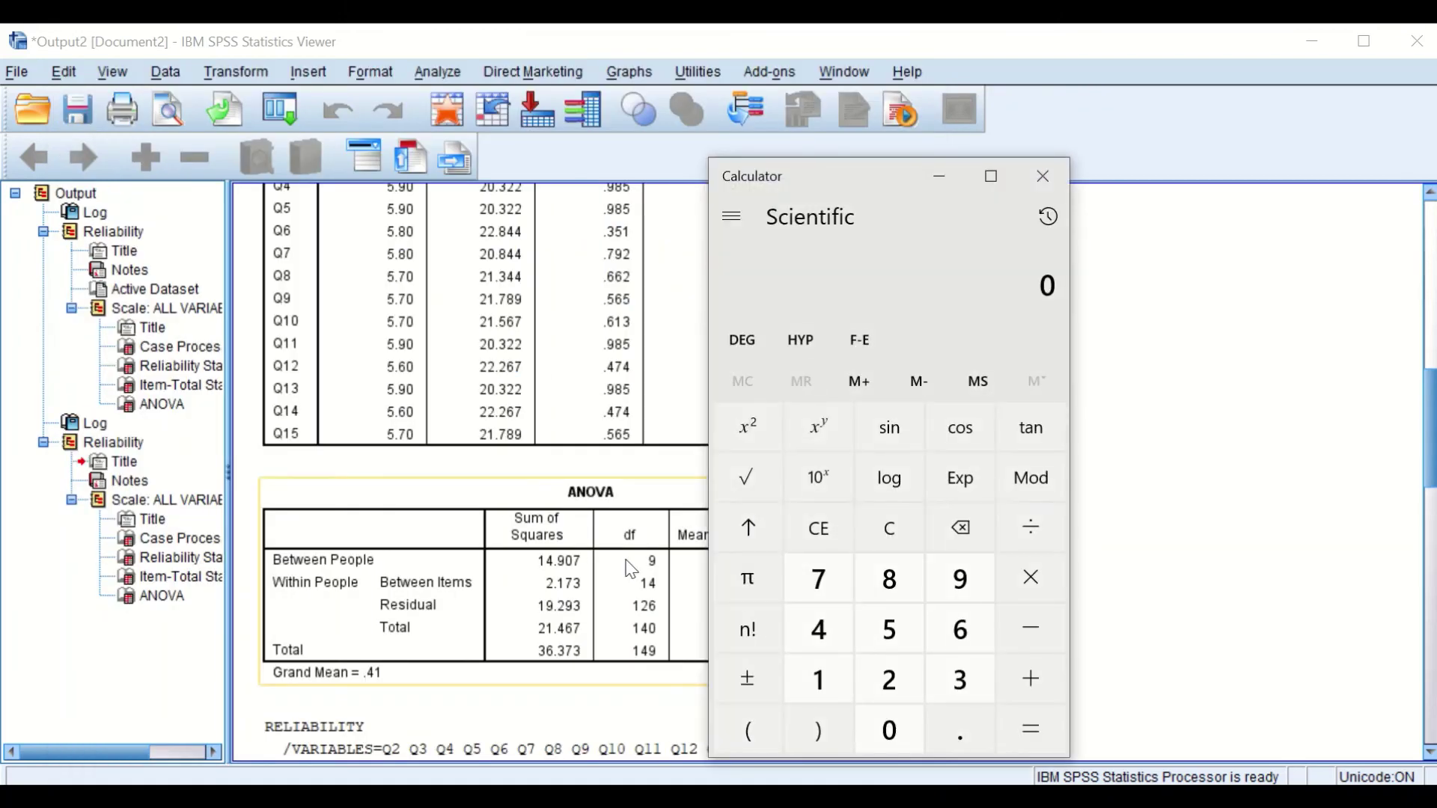
drag(888, 177, 229, 139)
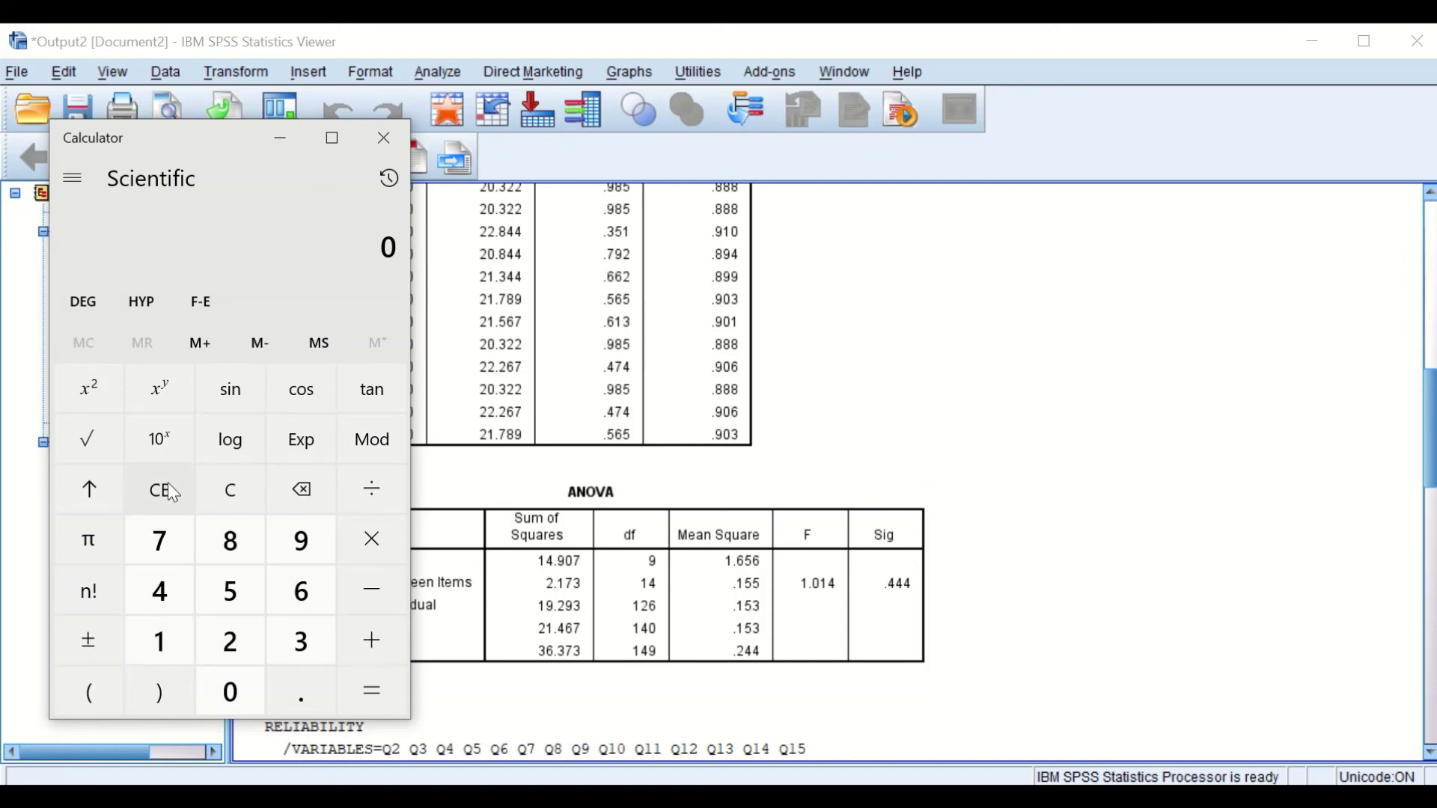
Enter 1 − 0.153 ÷ in Calculator, with the window moved clear of the output tables.
click(153, 643)
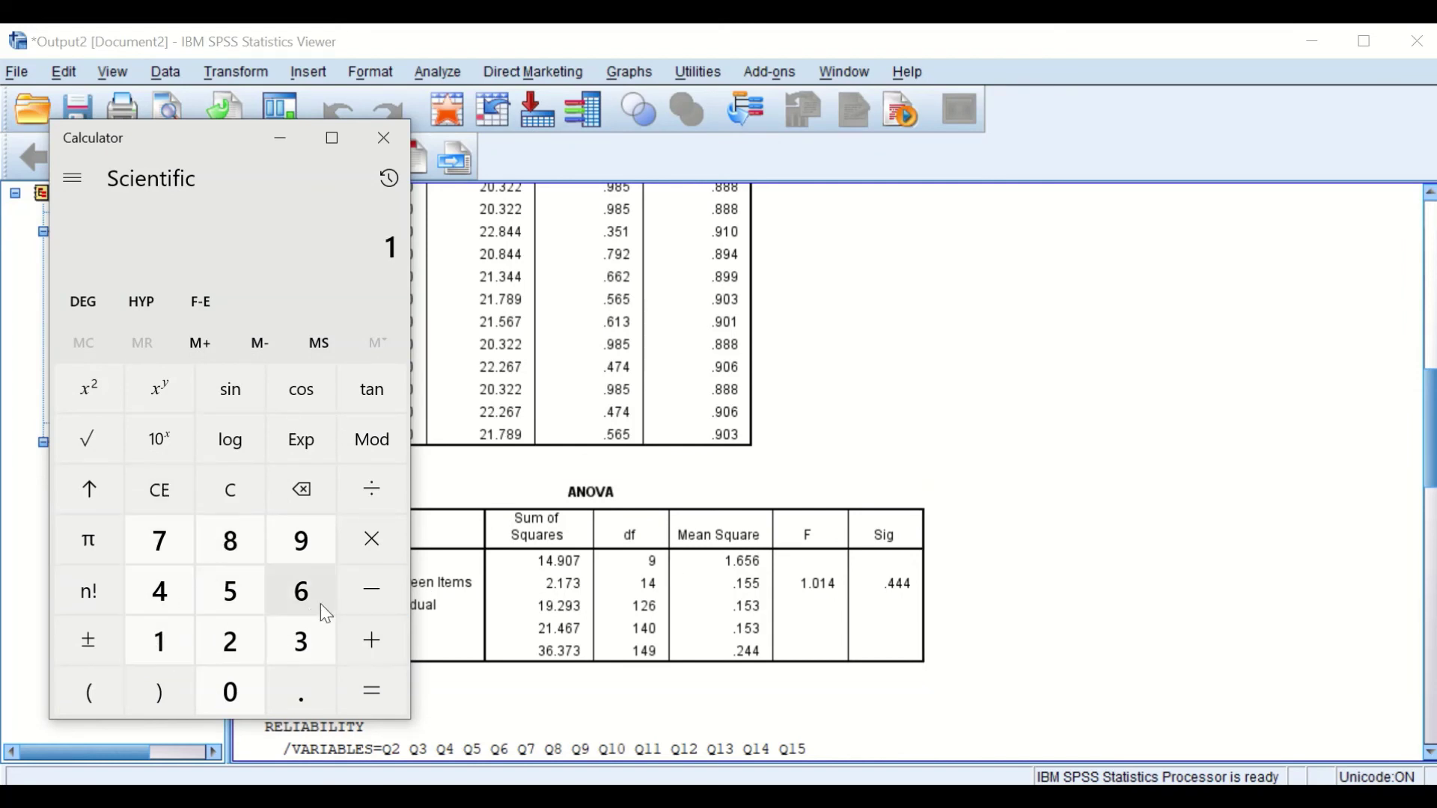
click(368, 595)
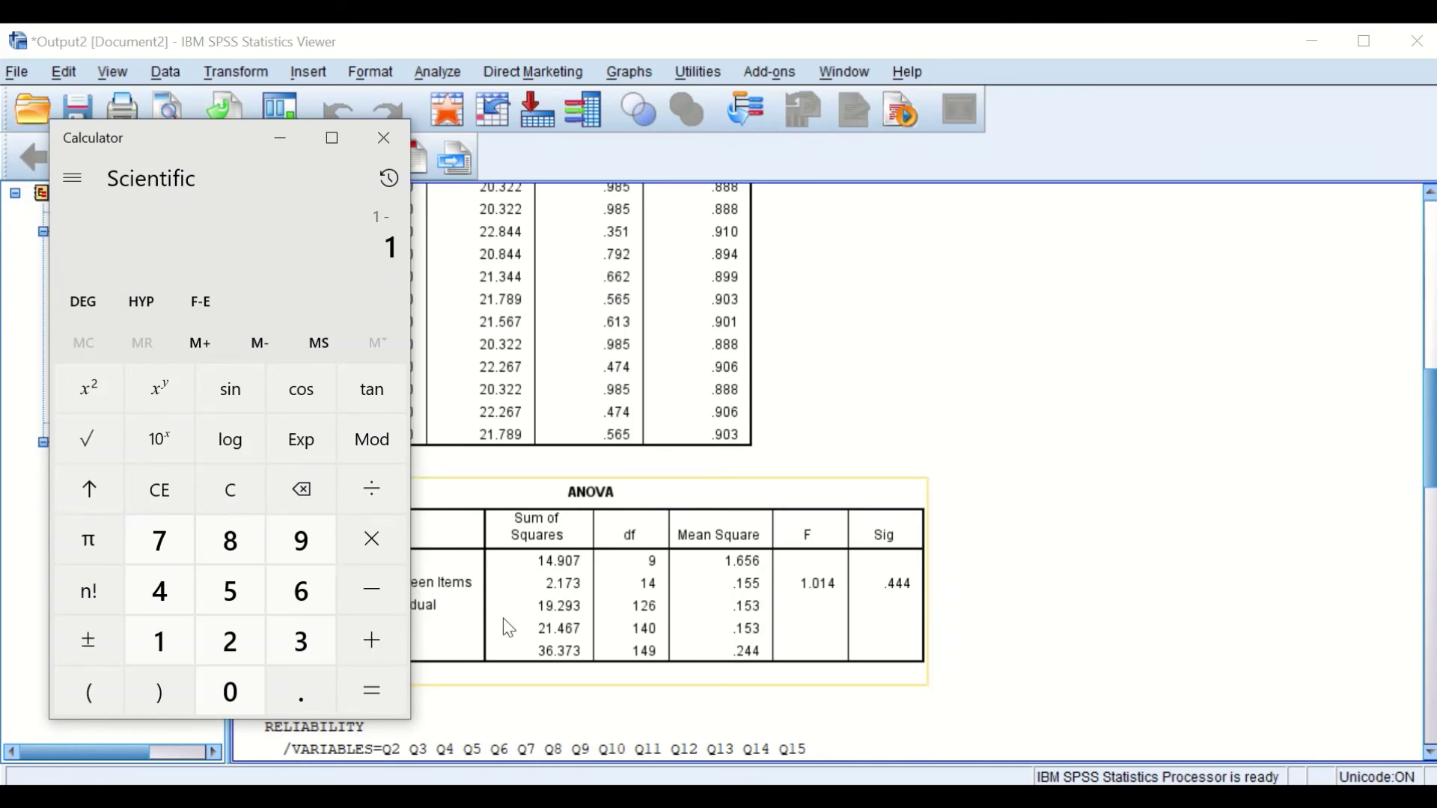
drag(202, 137, 1161, 133)
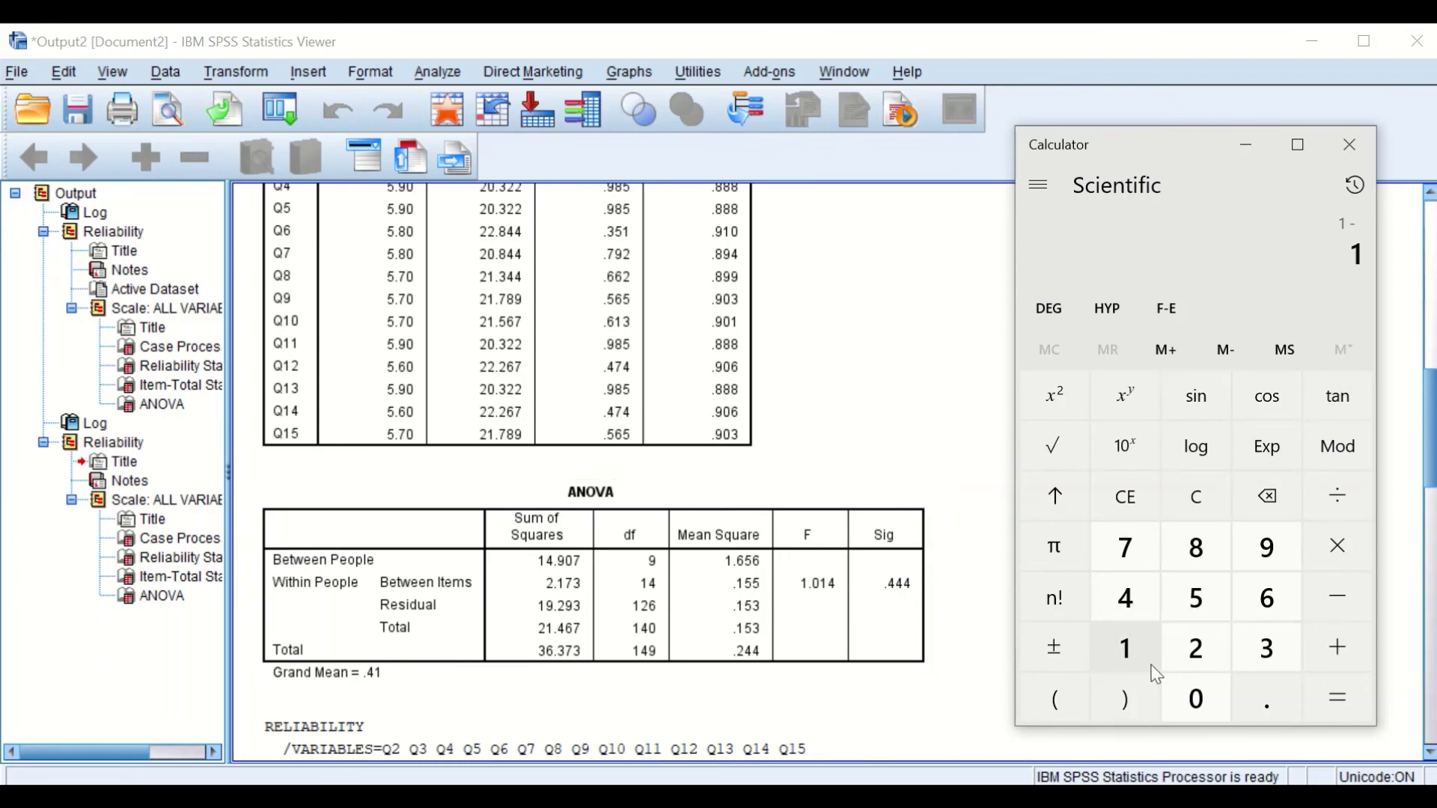
click(1261, 699)
click(1130, 649)
click(1198, 599)
click(1265, 644)
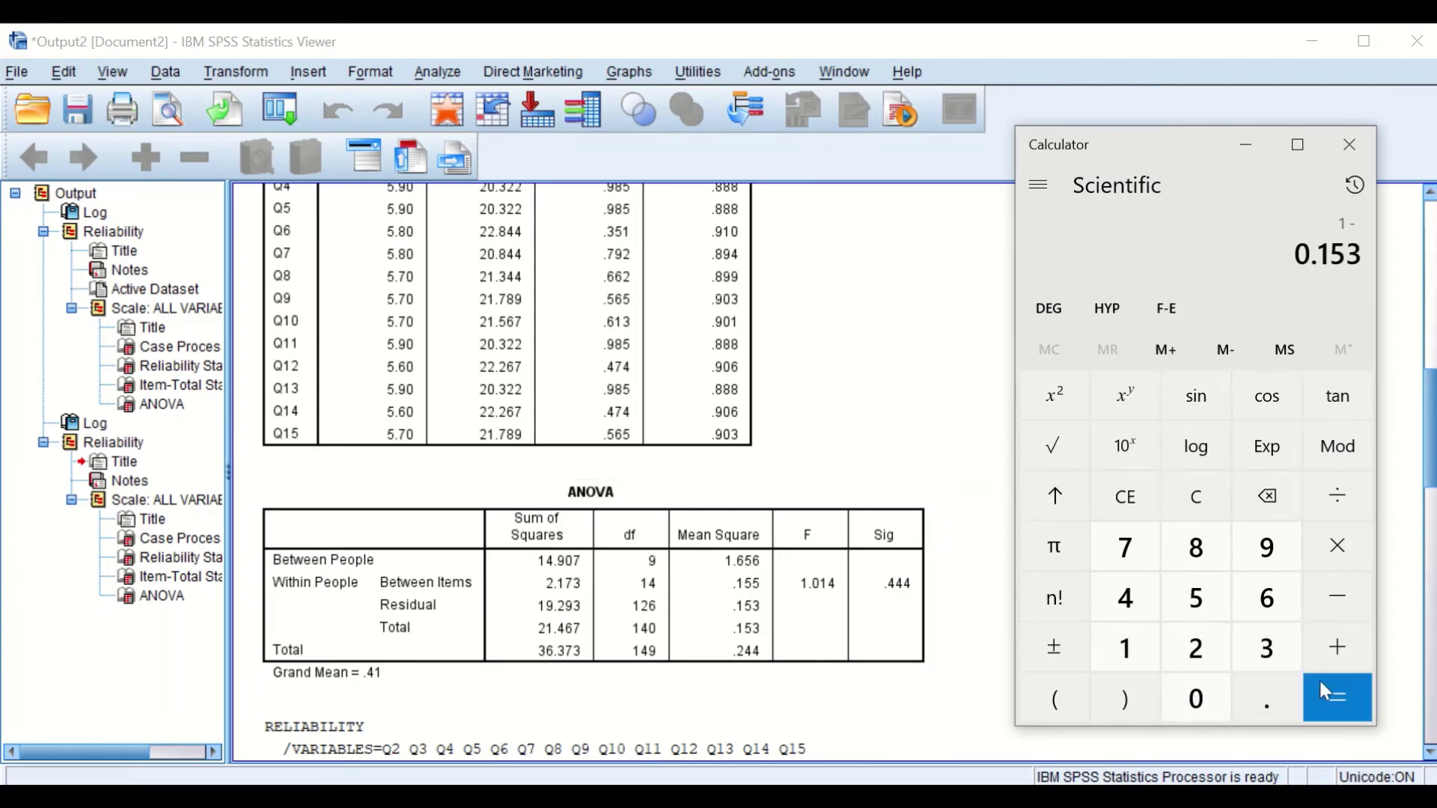
click(1347, 496)
click(676, 582)
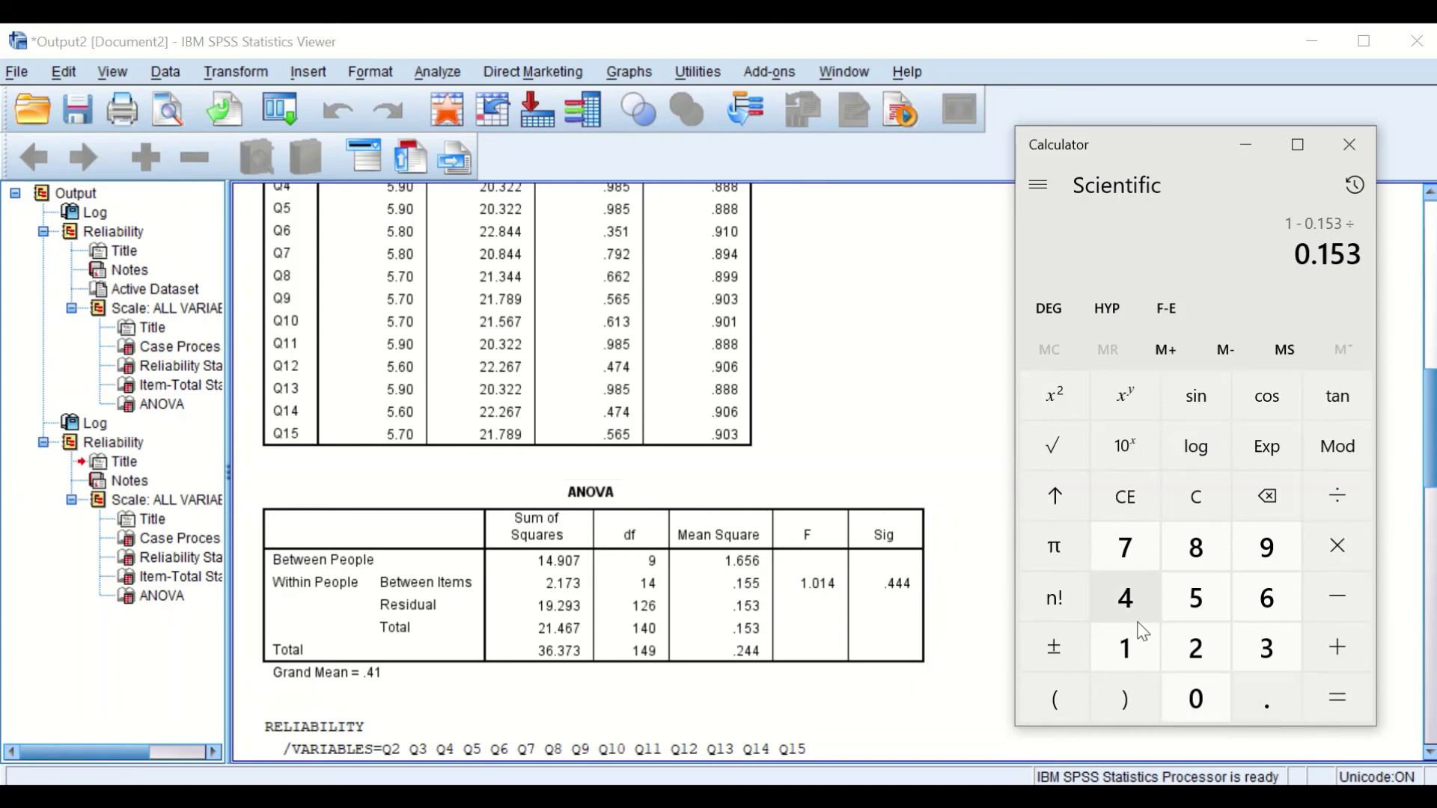
Enter the divisor 1.65 and evaluate, giving 0.90727, matching the 15-item alpha.
click(1123, 656)
click(1251, 696)
click(1267, 601)
click(1194, 602)
click(687, 632)
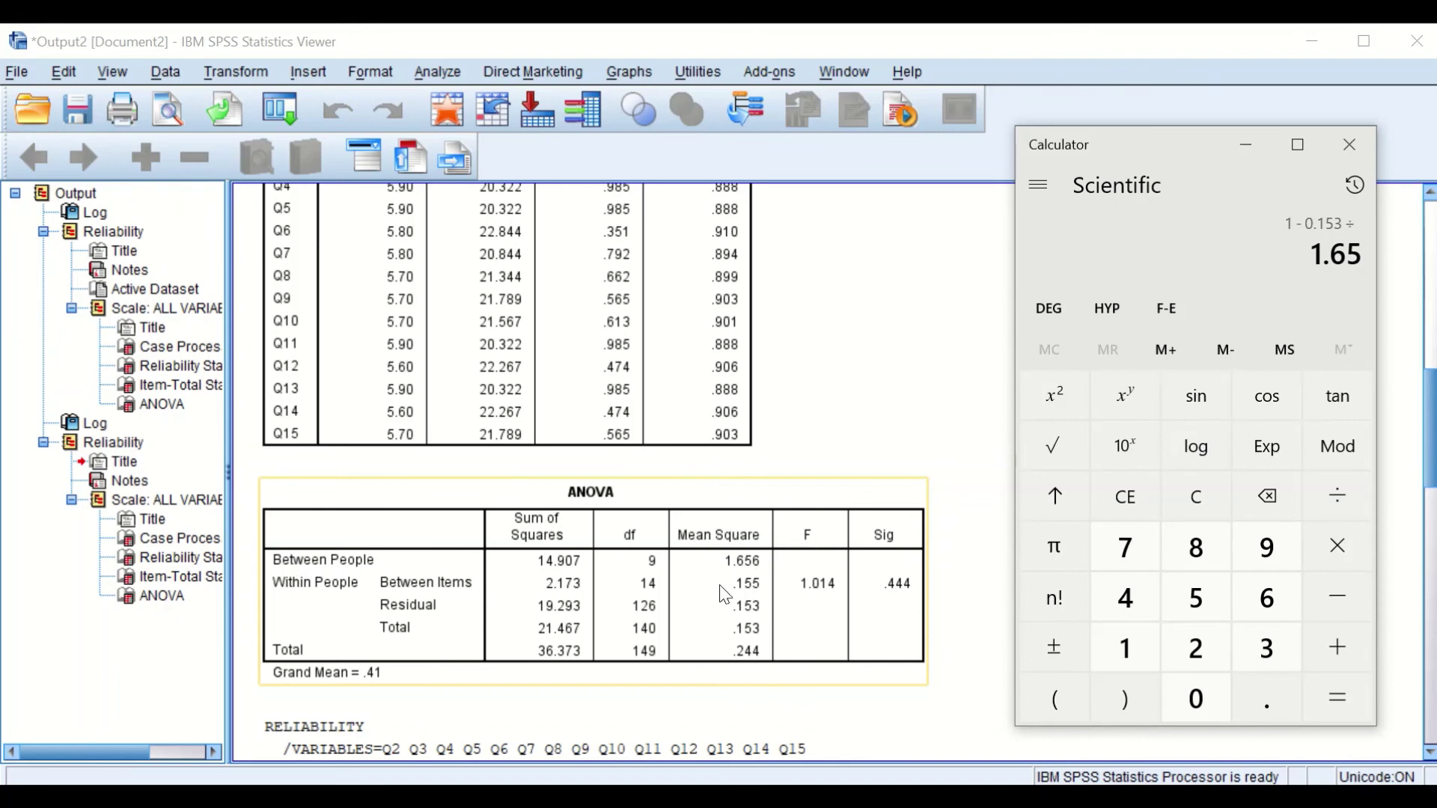
click(1344, 702)
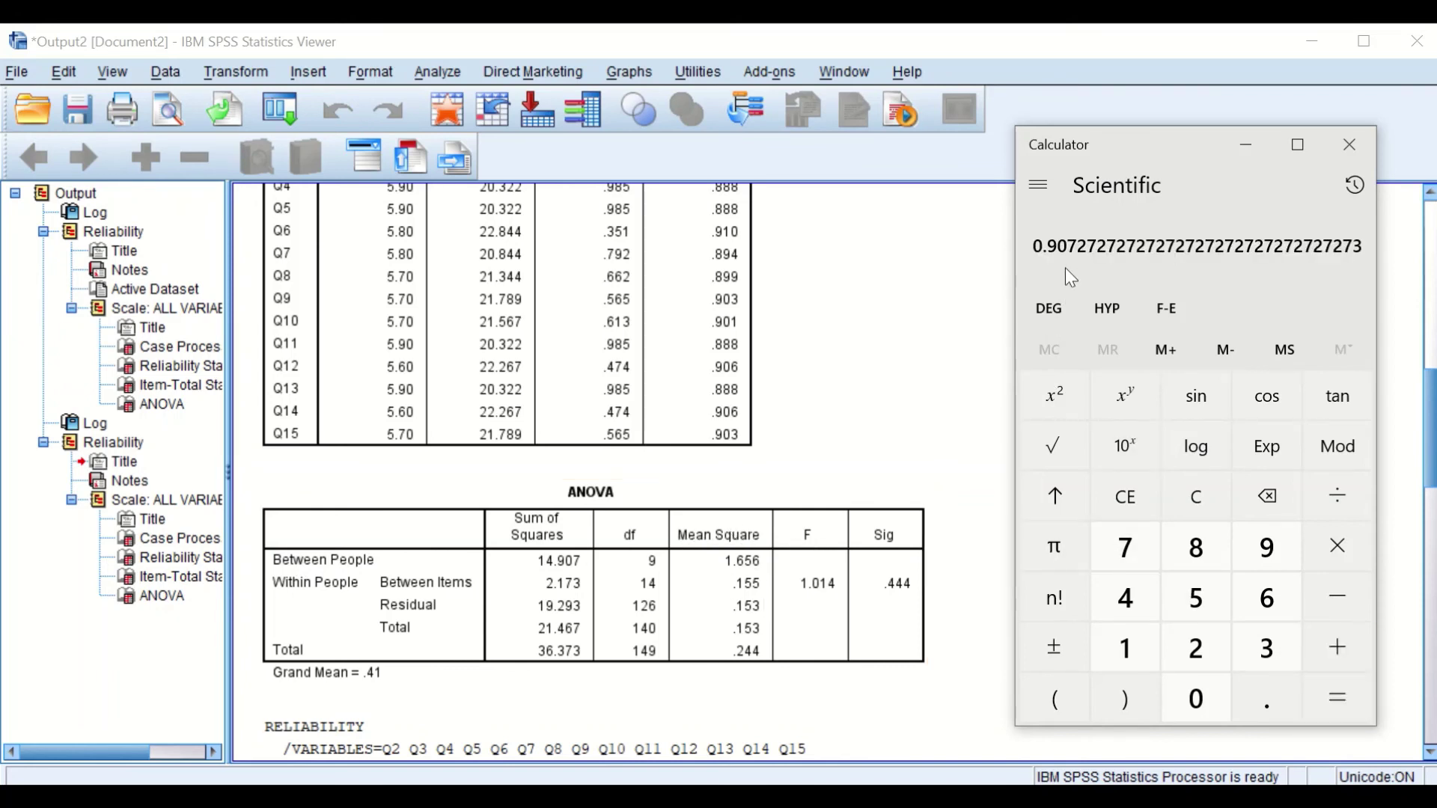
drag(1168, 137, 1098, 177)
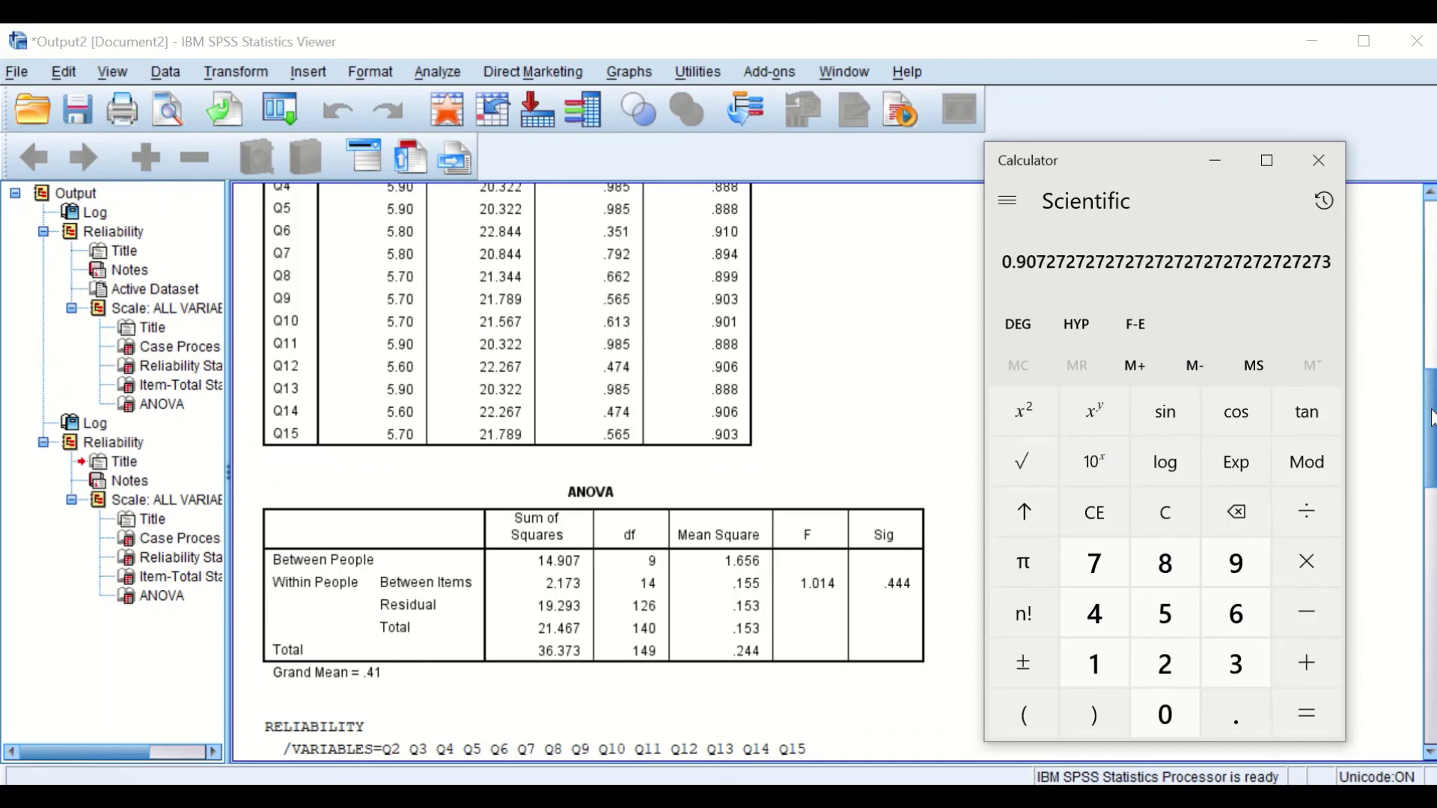
click(1399, 311)
scroll(1406, 309, up, 8)
scroll(1392, 284, up, 5)
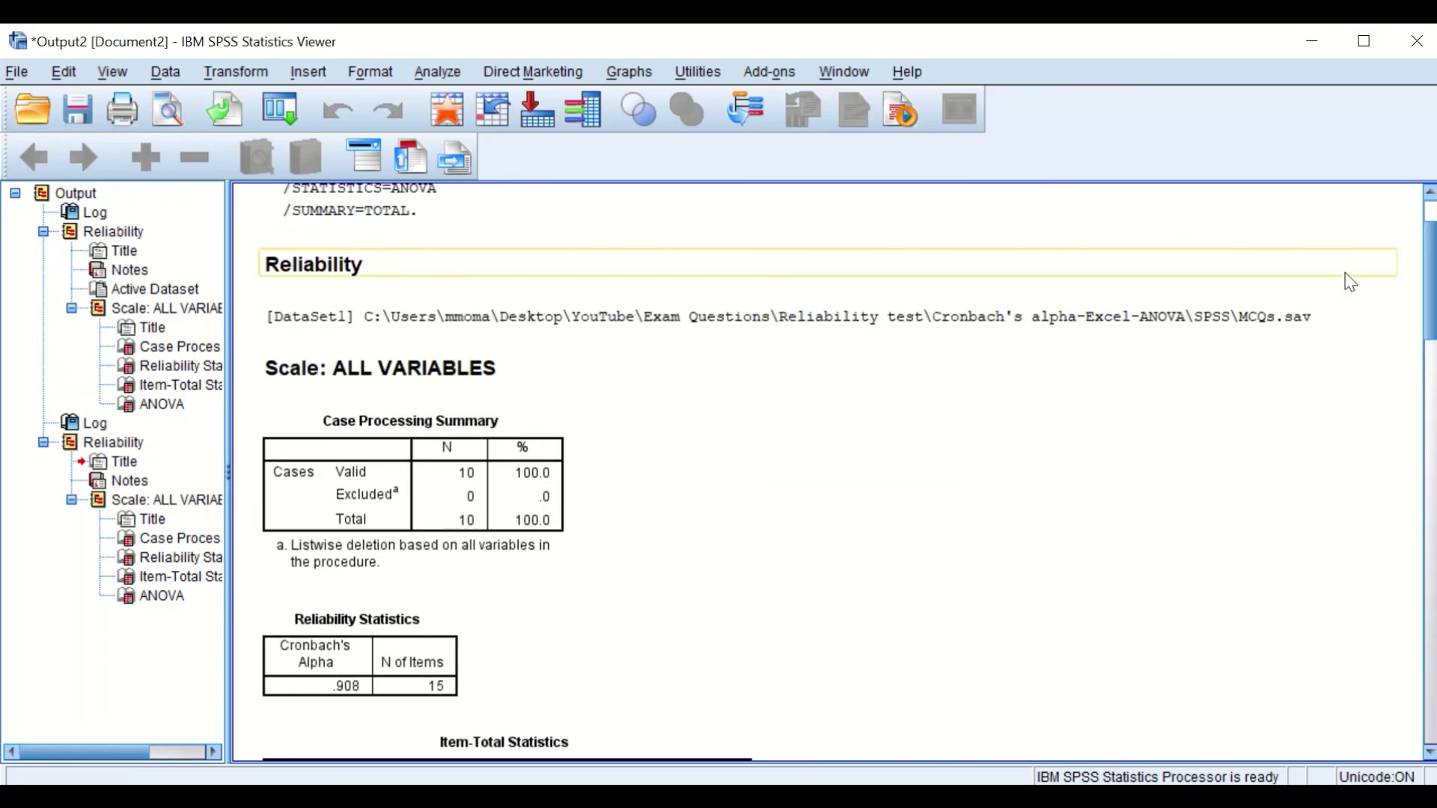
scroll(539, 615, down, 5)
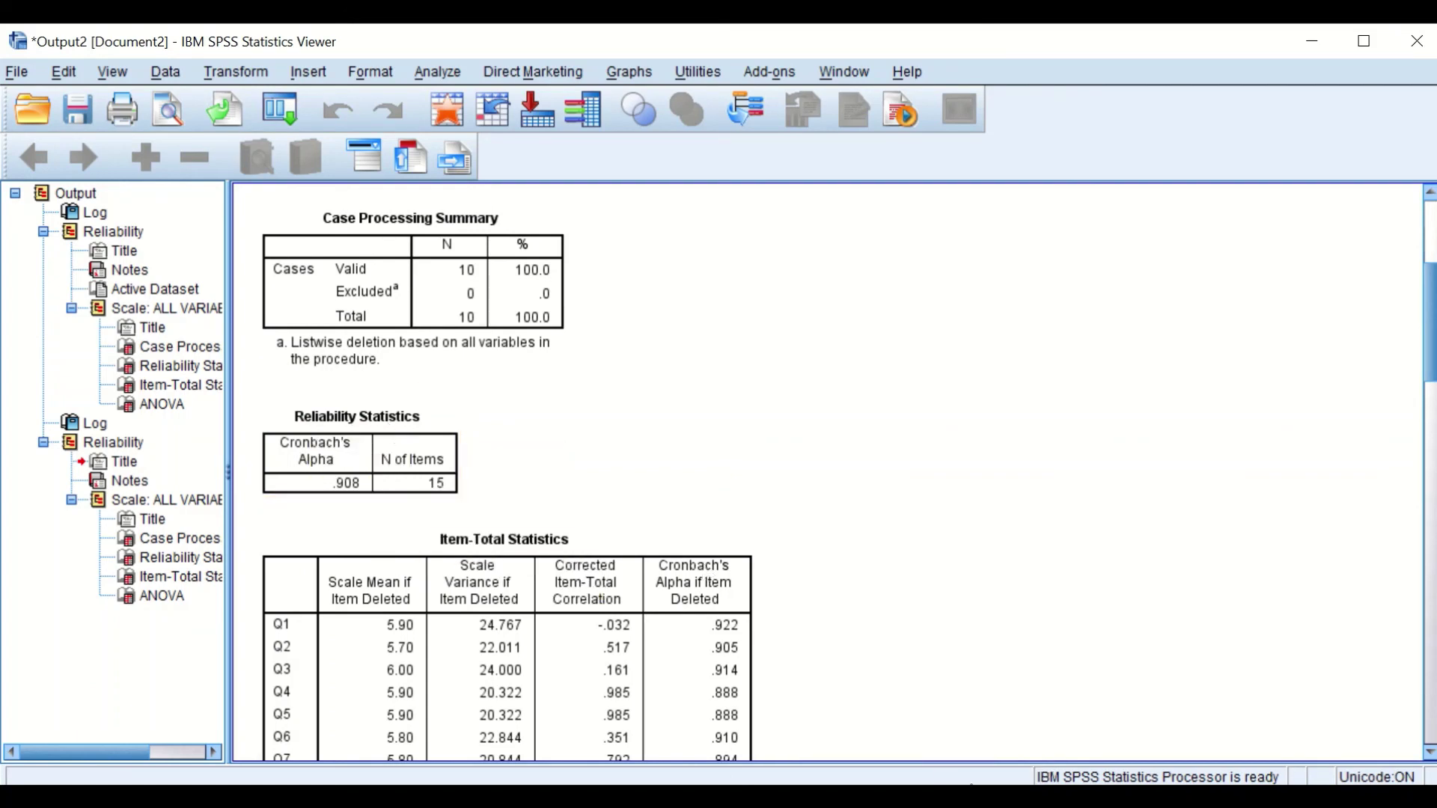
key(alt+Tab)
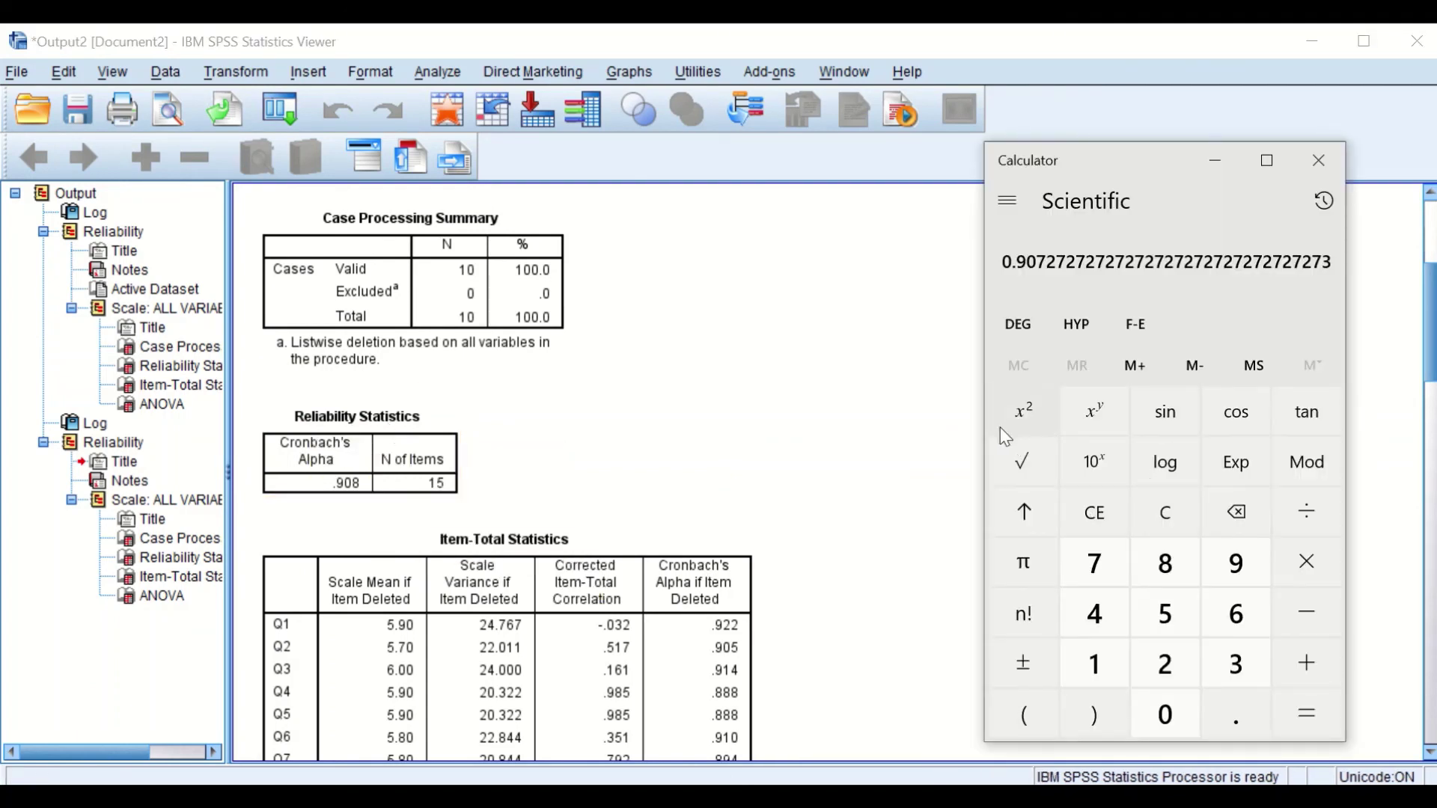
drag(1432, 323, 1389, 435)
key(alt+Tab)
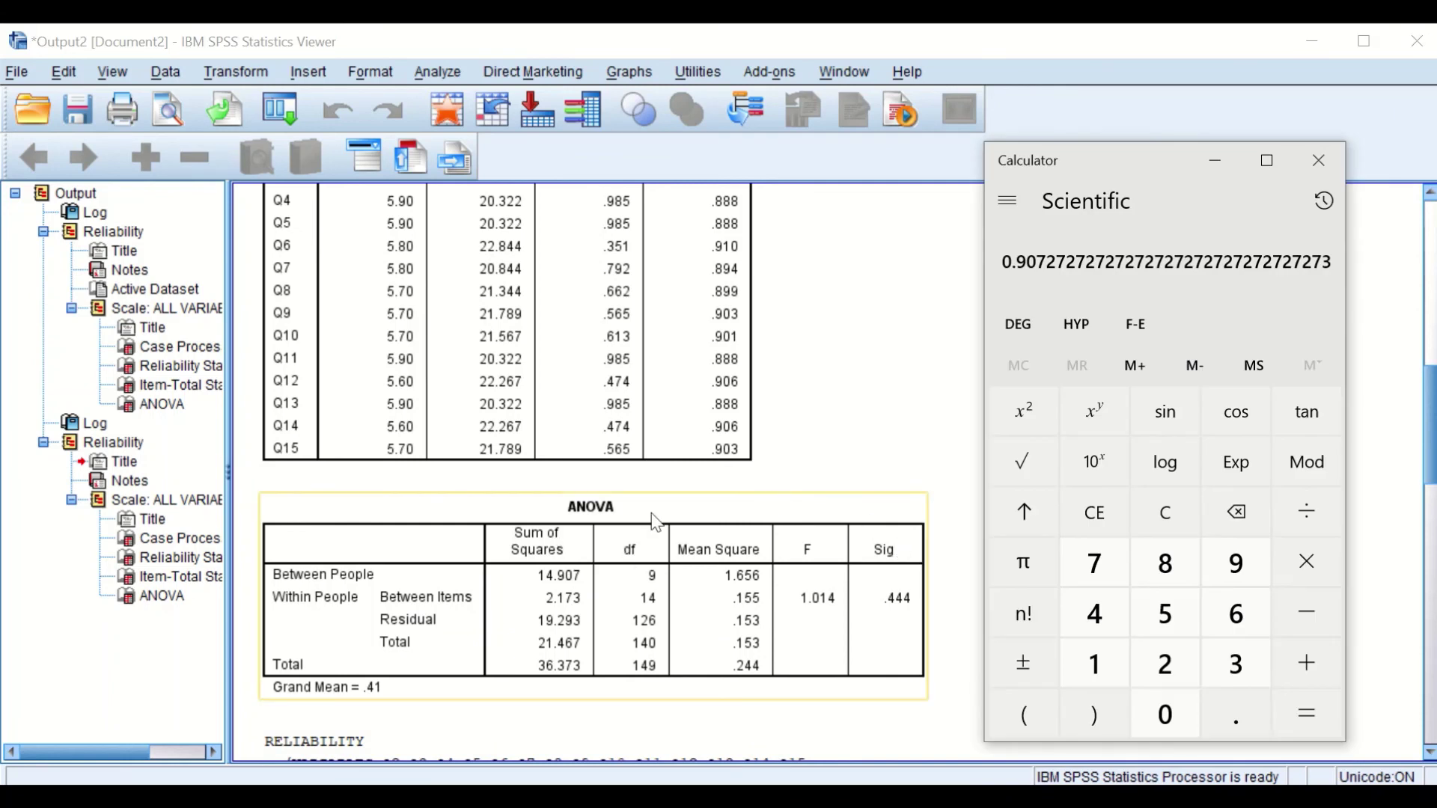